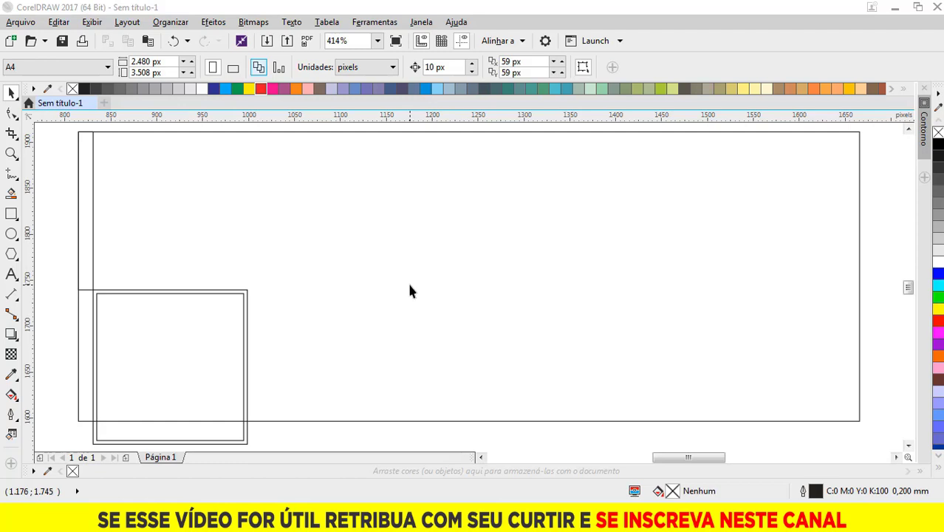
Move the four-object banner-and-square layout far to the right and deselect it.
{"action": "scroll", "coordinate": [411, 290], "scroll_direction": "down", "scroll_amount": 3}
{"action": "left_click_drag", "start_coordinate": [150, 180], "coordinate": [739, 405]}
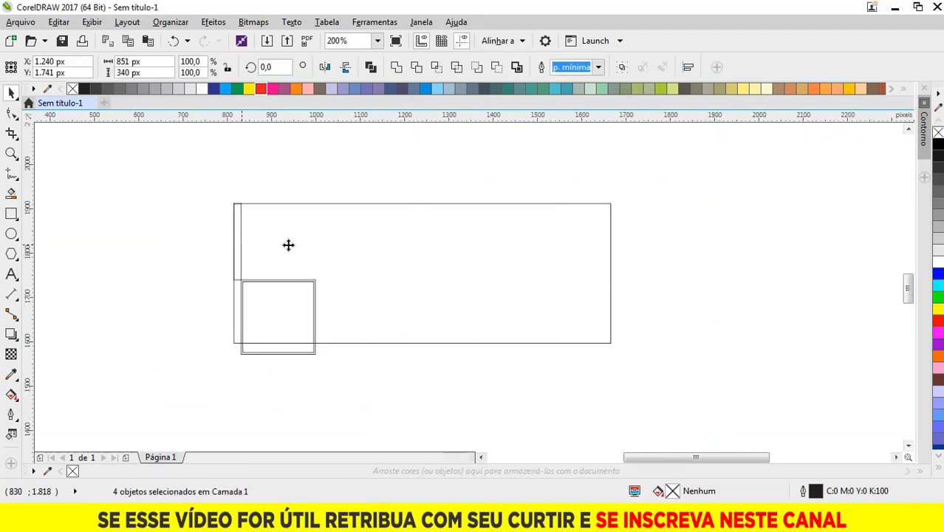
{"action": "left_click_drag", "start_coordinate": [288, 245], "coordinate": [715, 244]}
{"action": "left_click", "coordinate": [609, 237]}
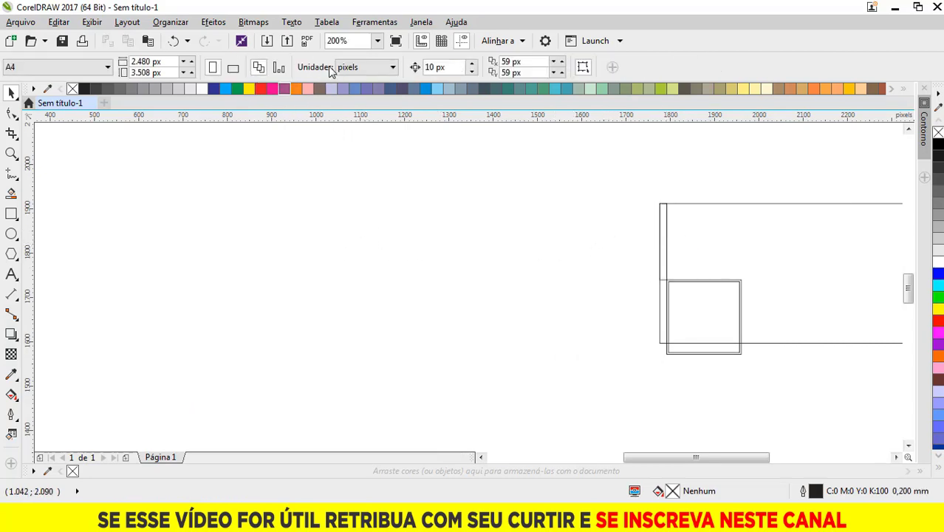
Keep the document units as pixels and switch to the Rectangle tool.
{"action": "left_click", "coordinate": [356, 68]}
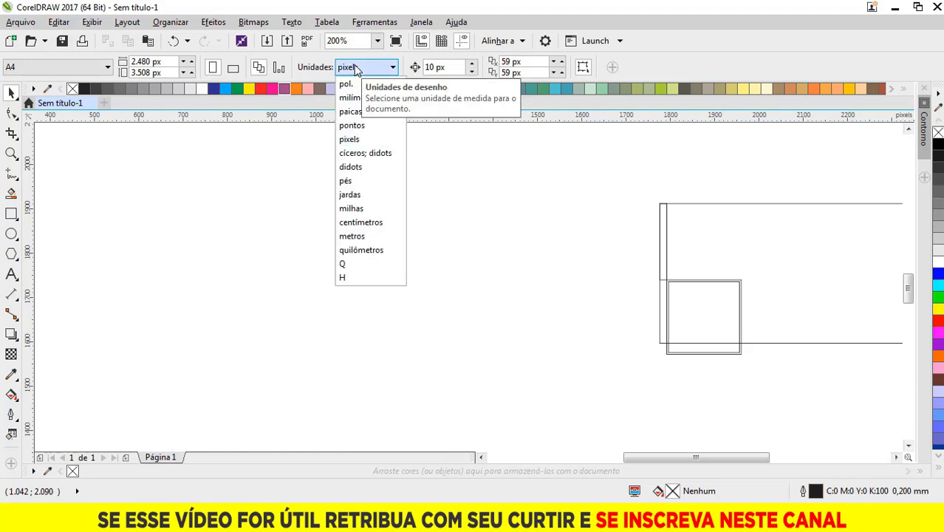
{"action": "left_click", "coordinate": [359, 143]}
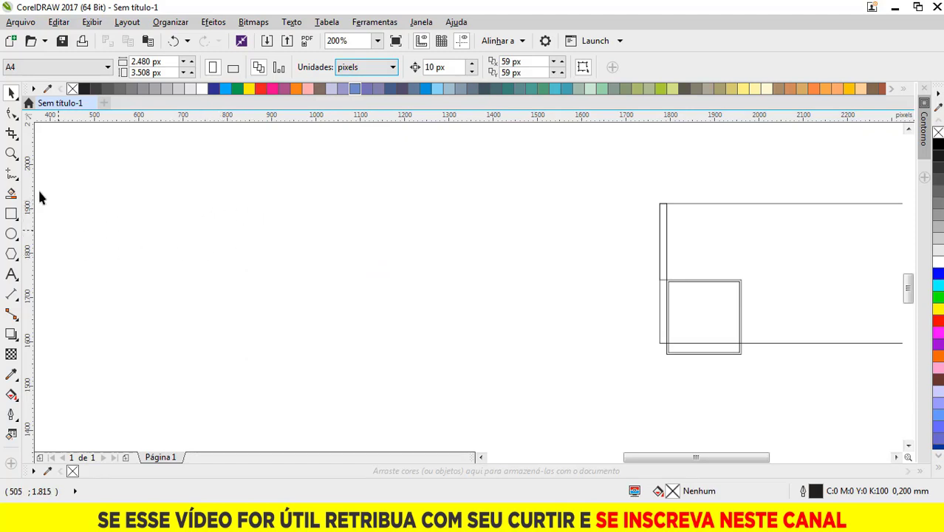
{"action": "left_click", "coordinate": [11, 153]}
{"action": "left_click", "coordinate": [11, 213]}
{"action": "left_click", "coordinate": [12, 214]}
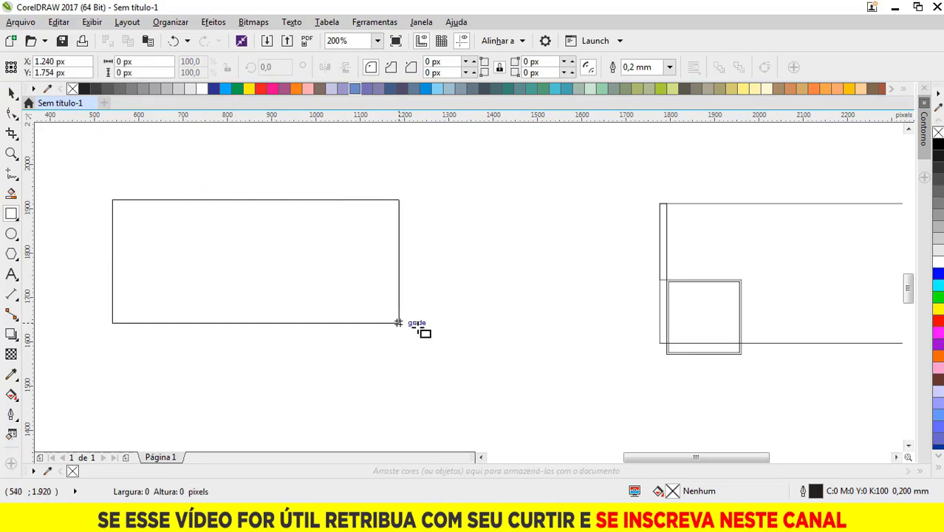
Draw a wide rectangle left of the old layout and size it to 851 × 315 px.
{"action": "left_click_drag", "start_coordinate": [112, 200], "coordinate": [418, 323]}
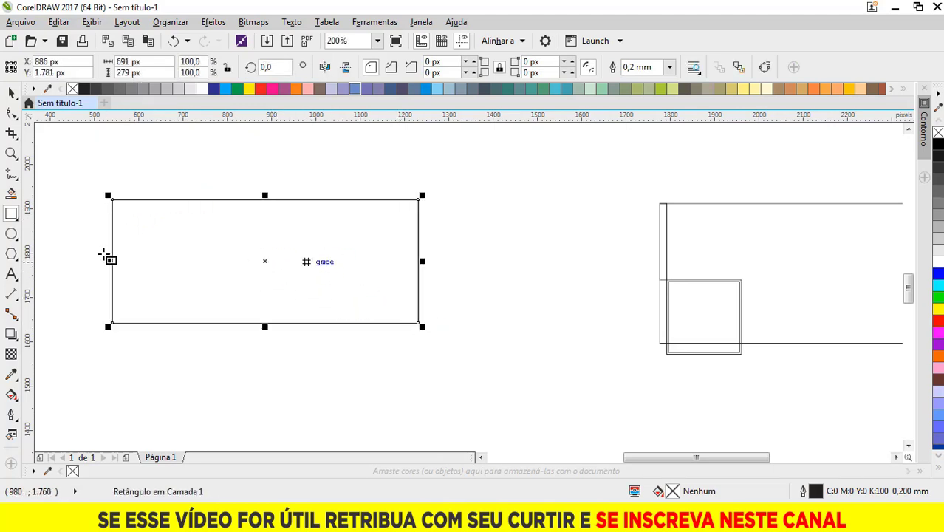
{"action": "left_click", "coordinate": [136, 72]}
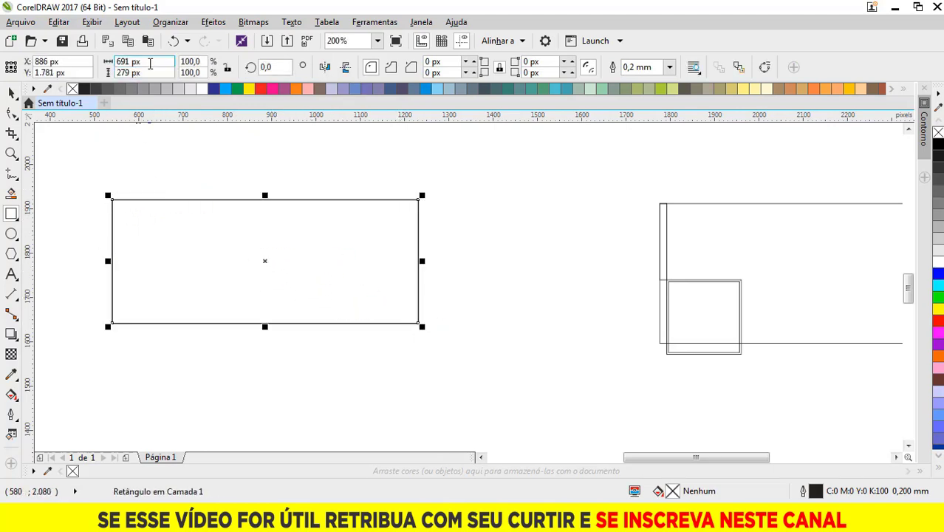
{"action": "left_click_drag", "start_coordinate": [142, 62], "coordinate": [107, 66]}
{"action": "type", "text": "851"}
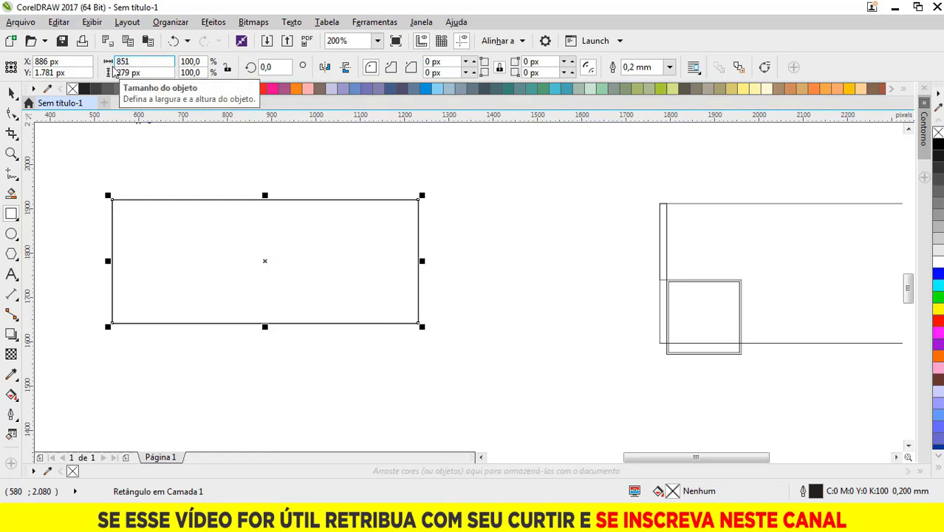
{"action": "key", "text": "Tab"}
{"action": "type", "text": "315"}
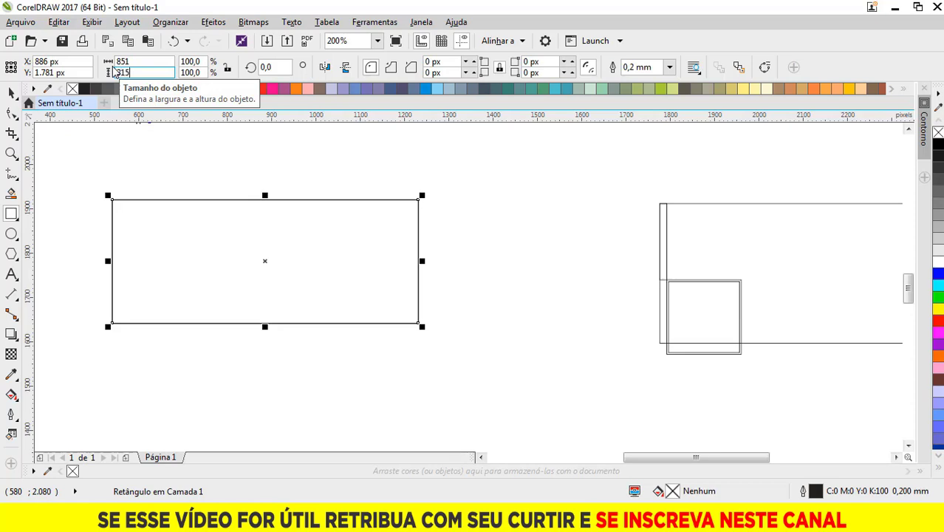
{"action": "key", "text": "Return"}
Shift the cover rectangle slightly to the right and deselect it.
{"action": "key", "text": "space"}
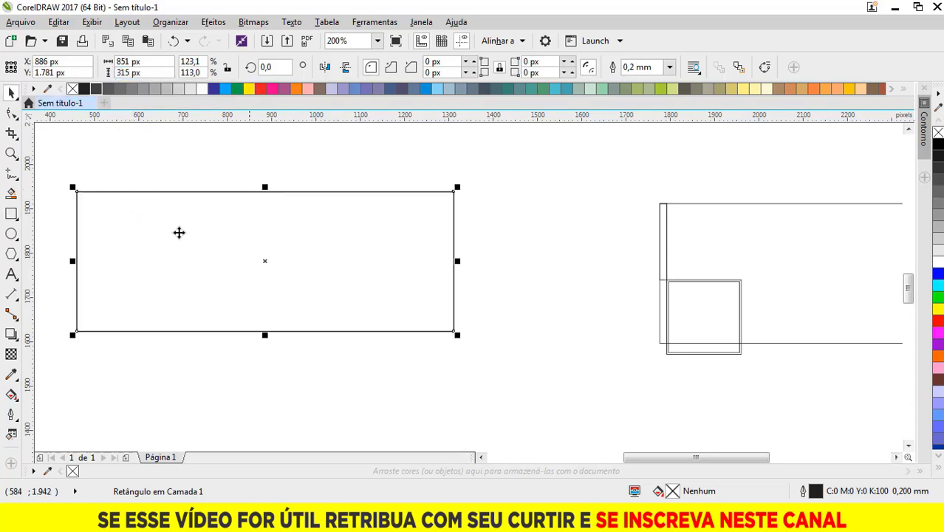
{"action": "left_click", "coordinate": [179, 232]}
{"action": "left_click_drag", "start_coordinate": [179, 232], "coordinate": [210, 233]}
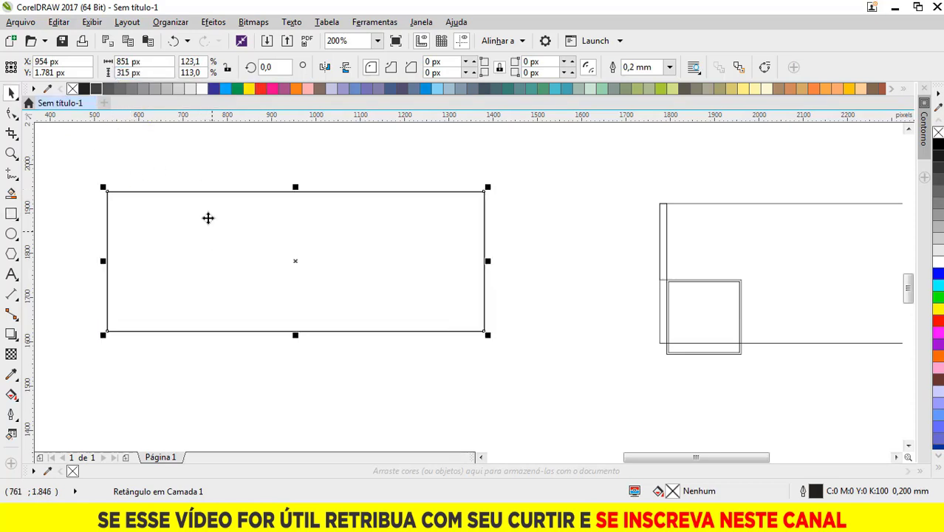
{"action": "left_click", "coordinate": [194, 167]}
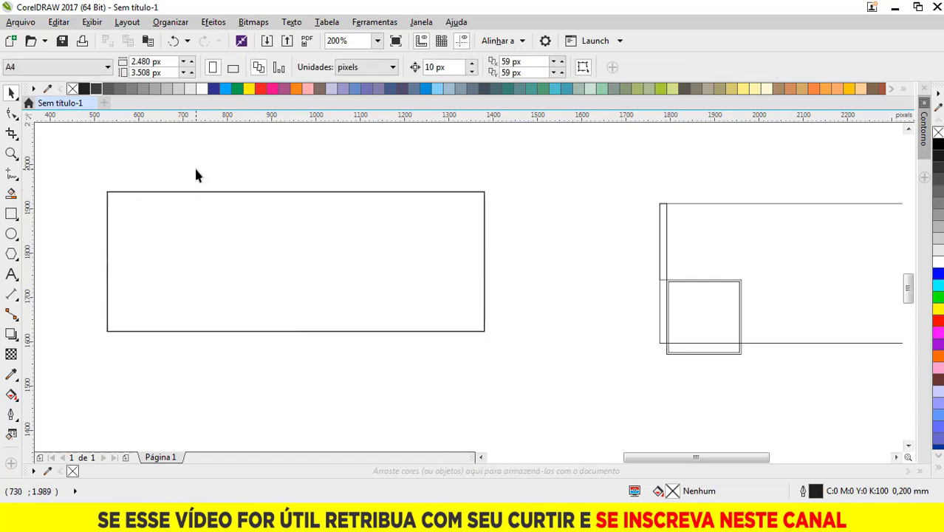
Draw a tall rectangle inside the cover and check the old layout's strip size.
{"action": "left_click", "coordinate": [11, 214]}
{"action": "left_click_drag", "start_coordinate": [148, 164], "coordinate": [209, 288]}
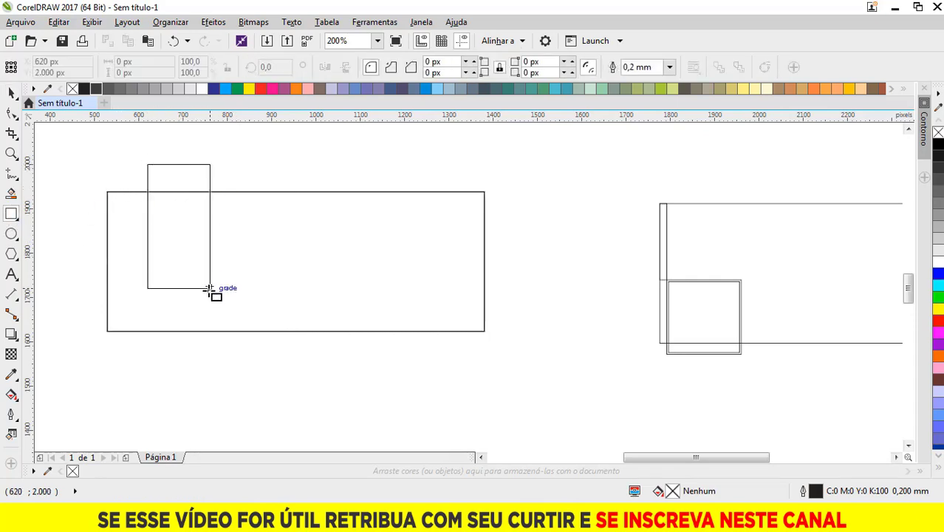
{"action": "left_click", "coordinate": [11, 93]}
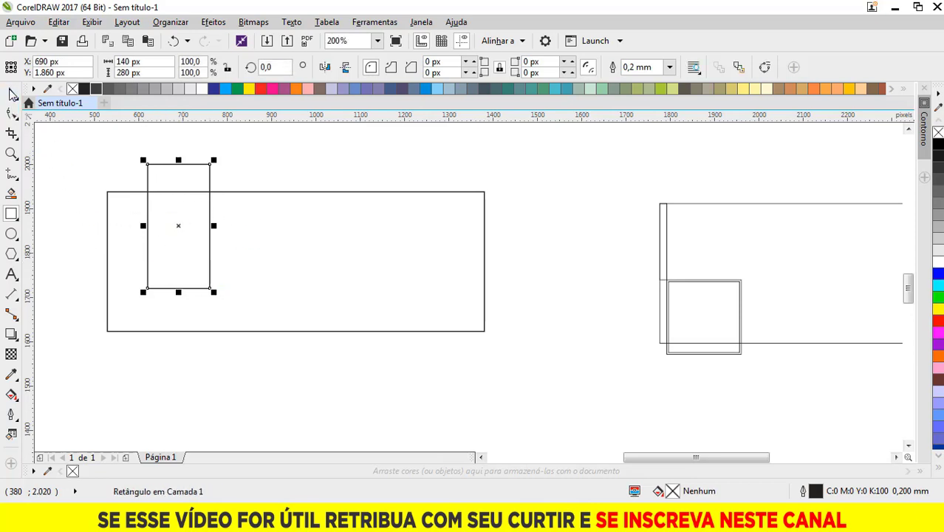
{"action": "scroll", "coordinate": [666, 214], "scroll_direction": "up", "scroll_amount": 2}
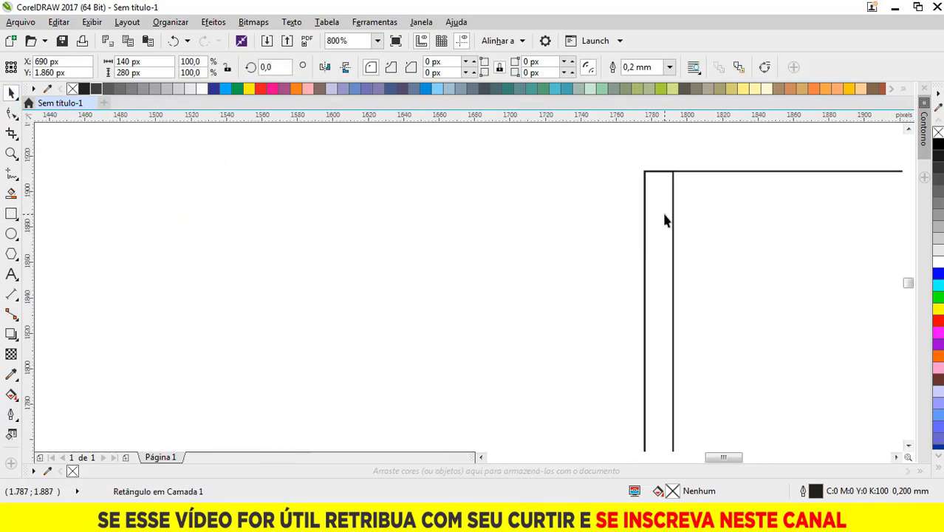
{"action": "left_click", "coordinate": [665, 218]}
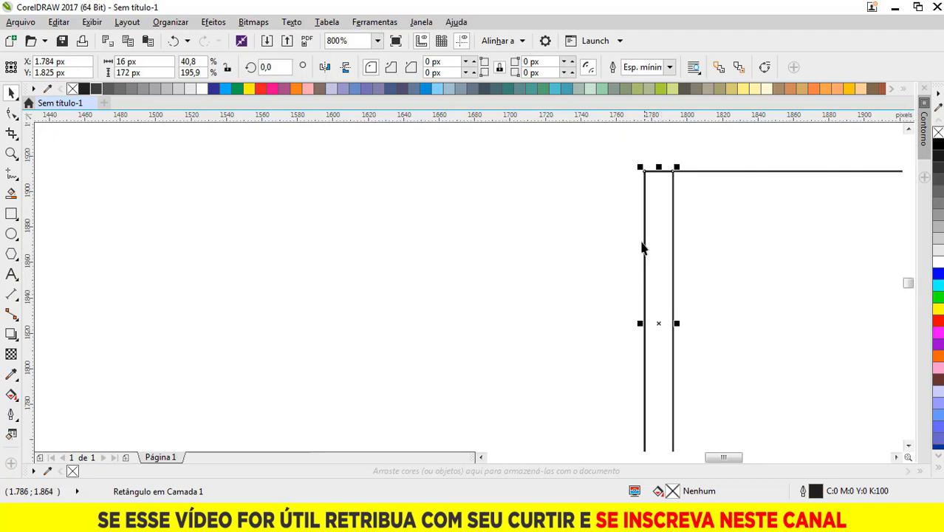
{"action": "scroll", "coordinate": [622, 181], "scroll_direction": "down", "scroll_amount": 1}
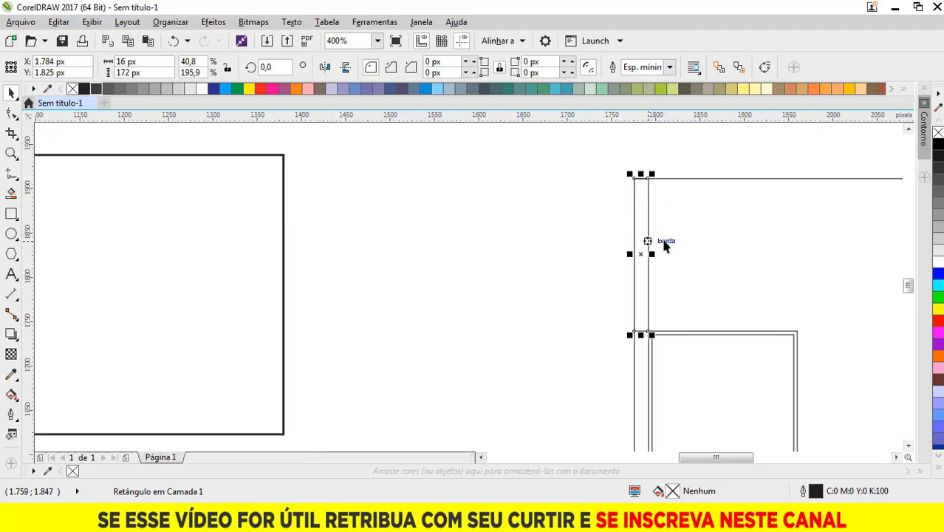
{"action": "scroll", "coordinate": [658, 237], "scroll_direction": "down", "scroll_amount": 1}
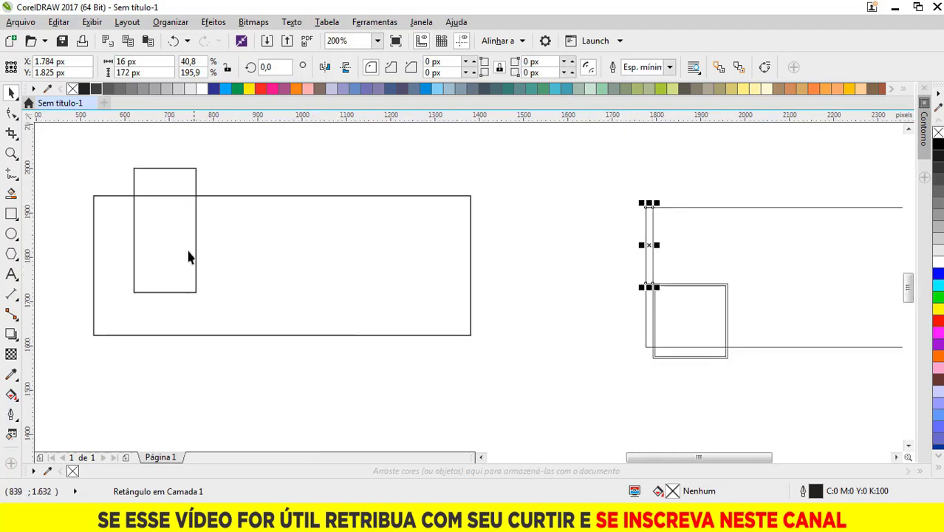
Resize the new tall rectangle to 16 × 172 px and deselect it.
{"action": "left_click", "coordinate": [175, 186]}
{"action": "double_click", "coordinate": [129, 62]}
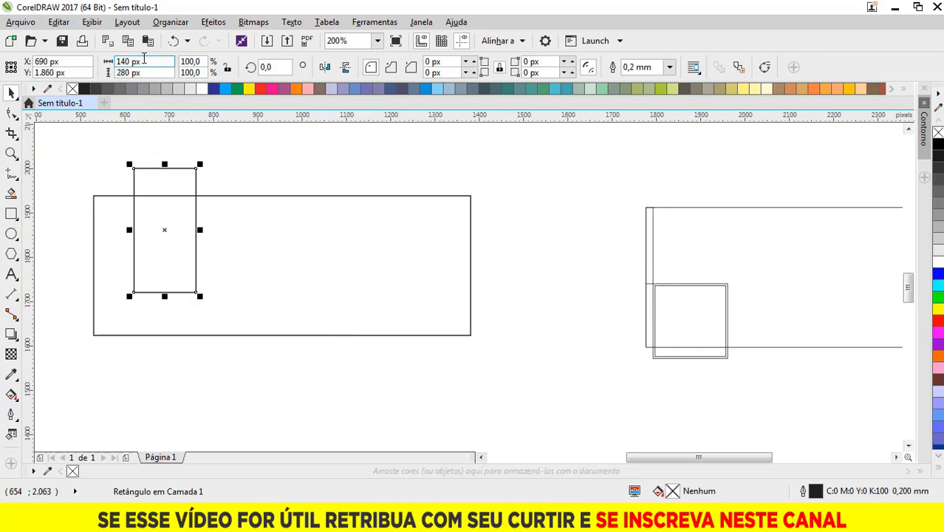
{"action": "type", "text": "16"}
{"action": "key", "text": "Tab"}
{"action": "type", "text": "17"}
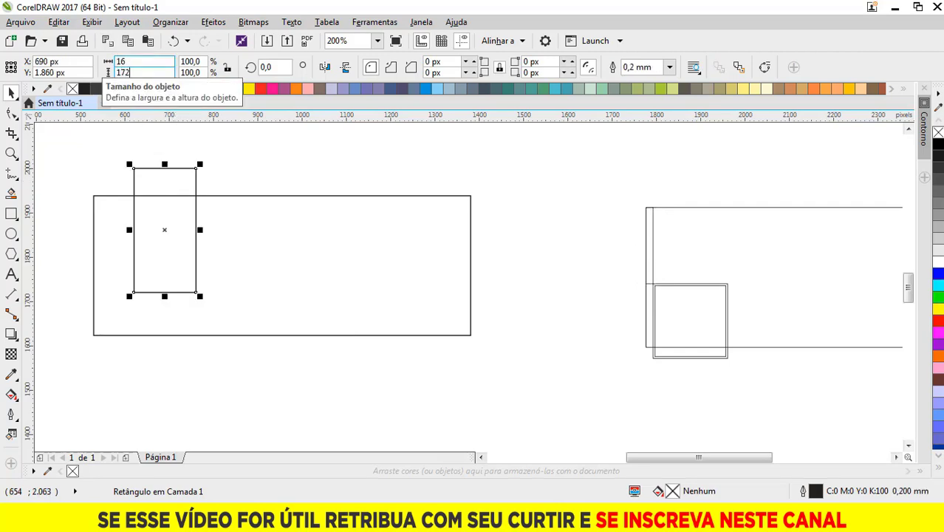
{"action": "key", "text": "Return"}
{"action": "left_click", "coordinate": [180, 212]}
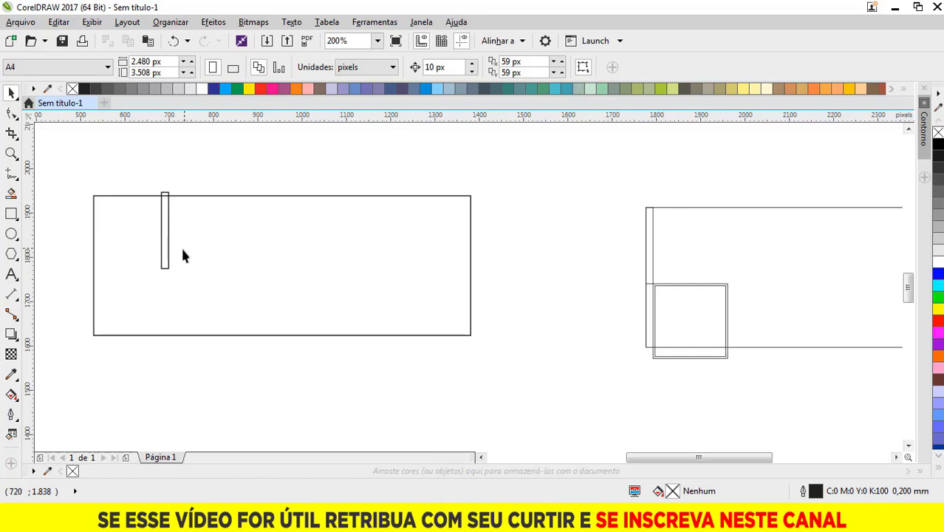
Snap the 16 × 172 px bar into the cover rectangle's top-left corner.
{"action": "left_click", "coordinate": [505, 46]}
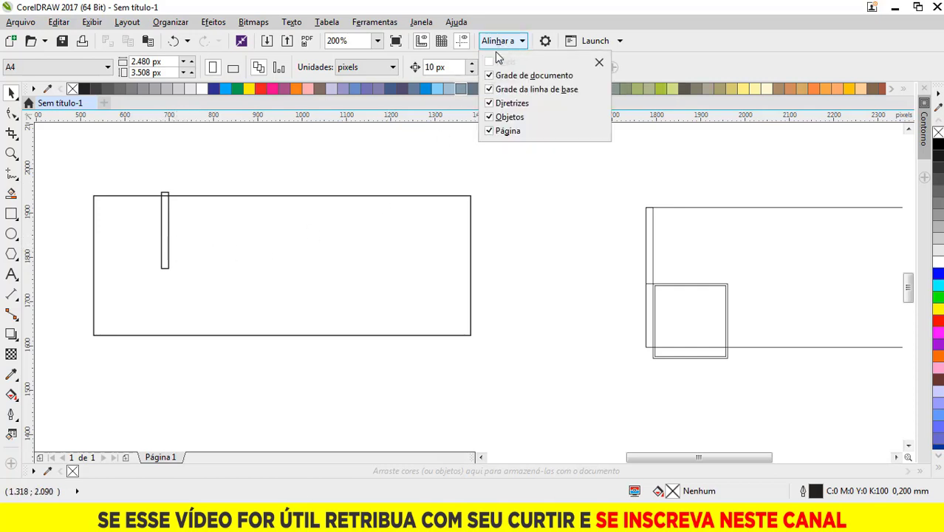
{"action": "left_click", "coordinate": [330, 176]}
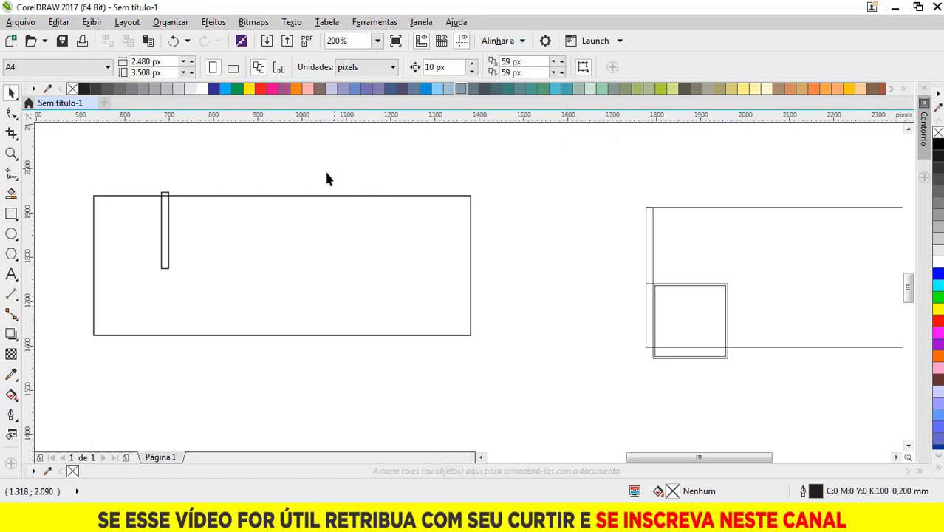
{"action": "scroll", "coordinate": [154, 195], "scroll_direction": "up", "scroll_amount": 2}
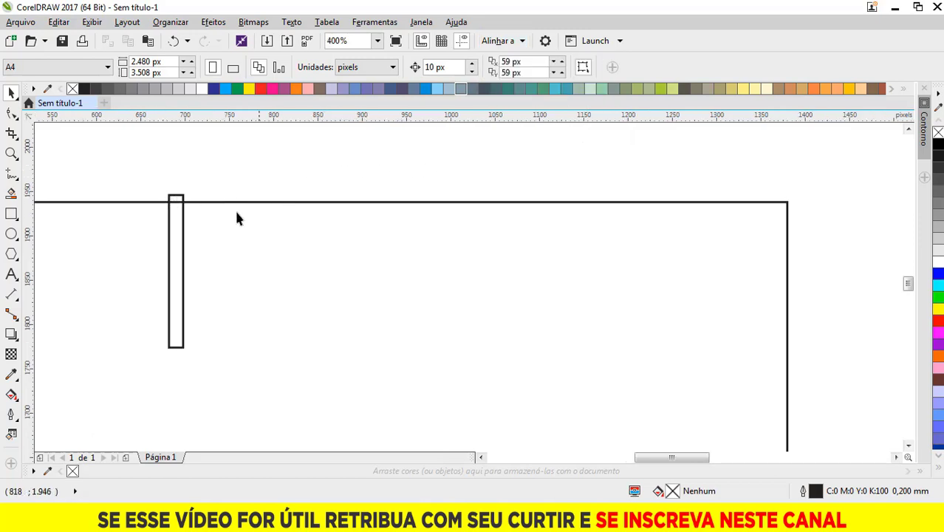
{"action": "scroll", "coordinate": [259, 237], "scroll_direction": "down", "scroll_amount": 2}
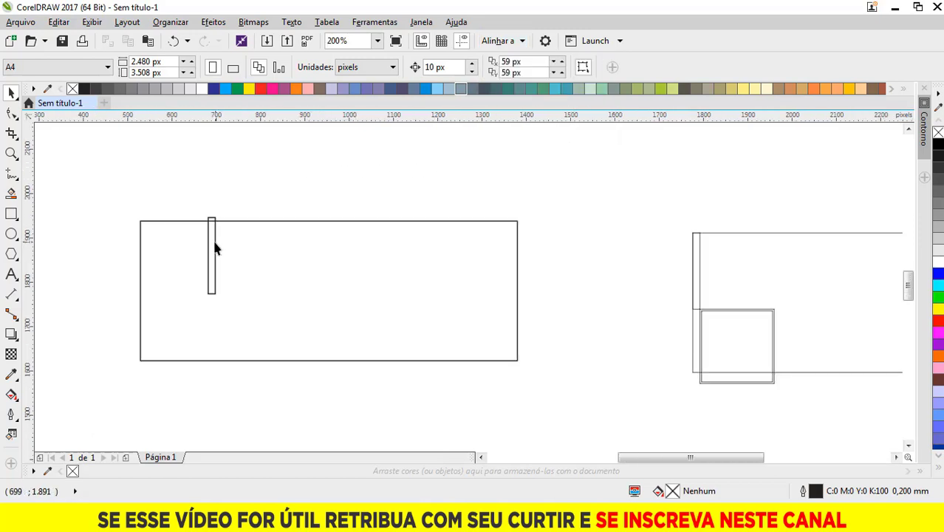
{"action": "left_click", "coordinate": [215, 247]}
{"action": "left_click_drag", "start_coordinate": [207, 215], "coordinate": [142, 221]}
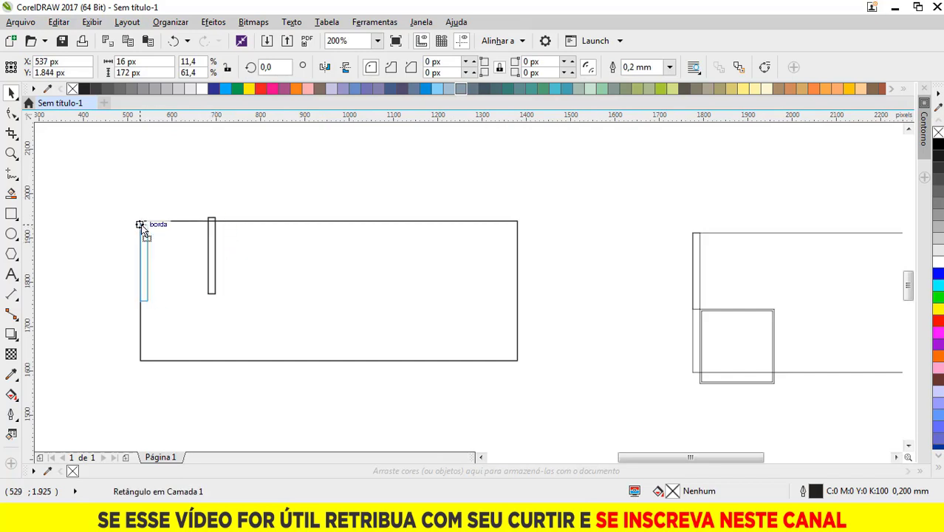
Zoom out and marquee-select the cover rectangle together with its narrow strip.
{"action": "scroll", "coordinate": [143, 225], "scroll_direction": "up", "scroll_amount": 4}
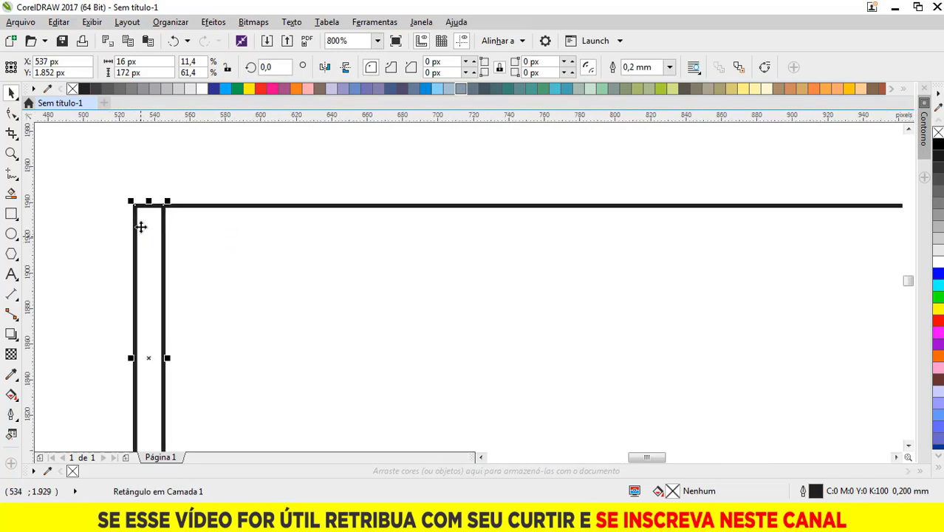
{"action": "scroll", "coordinate": [138, 210], "scroll_direction": "up", "scroll_amount": 2}
{"action": "scroll", "coordinate": [136, 205], "scroll_direction": "up", "scroll_amount": 2}
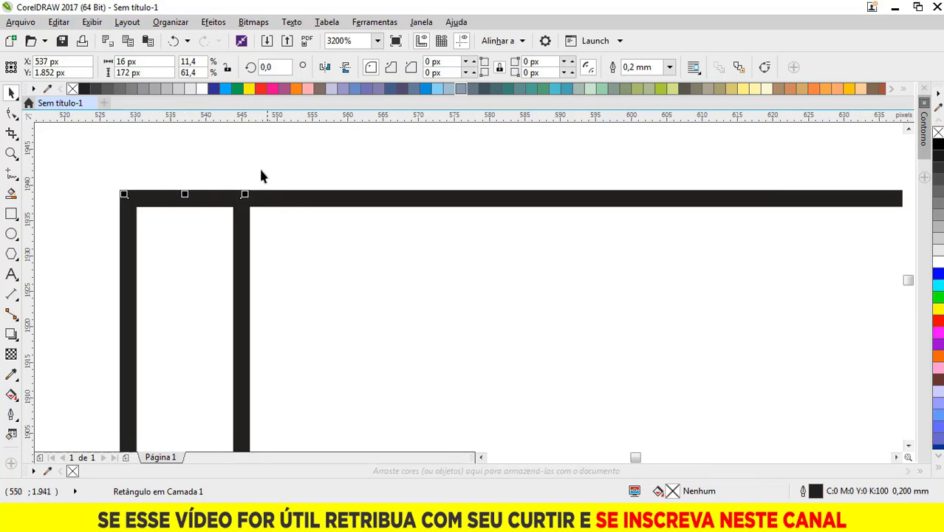
{"action": "scroll", "coordinate": [244, 162], "scroll_direction": "down", "scroll_amount": 4}
{"action": "scroll", "coordinate": [122, 198], "scroll_direction": "down", "scroll_amount": 2}
{"action": "scroll", "coordinate": [122, 198], "scroll_direction": "down", "scroll_amount": 2}
{"action": "left_click_drag", "start_coordinate": [140, 154], "coordinate": [639, 379]}
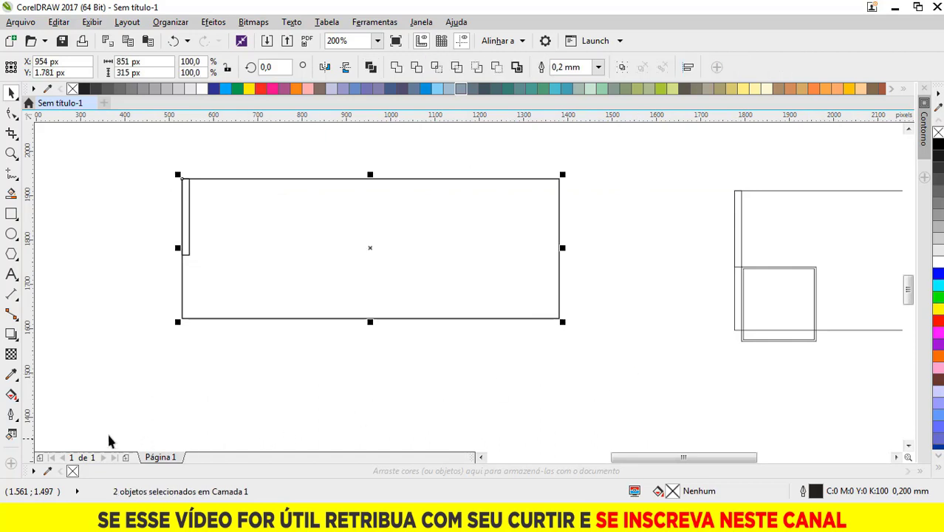
Give the cover rectangle and narrow bar minimum-thickness hairline outlines, then deselect them.
{"action": "left_click", "coordinate": [11, 416]}
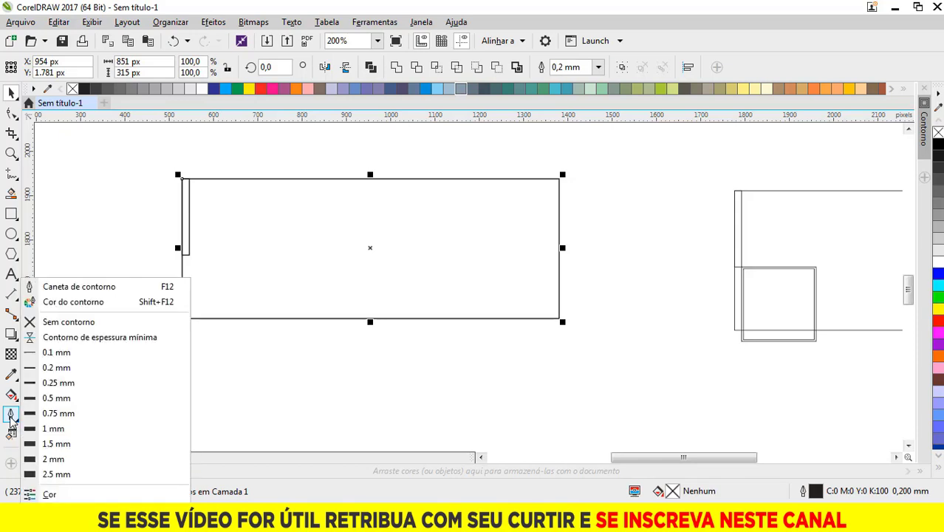
{"action": "left_click", "coordinate": [59, 339]}
{"action": "left_click", "coordinate": [91, 283]}
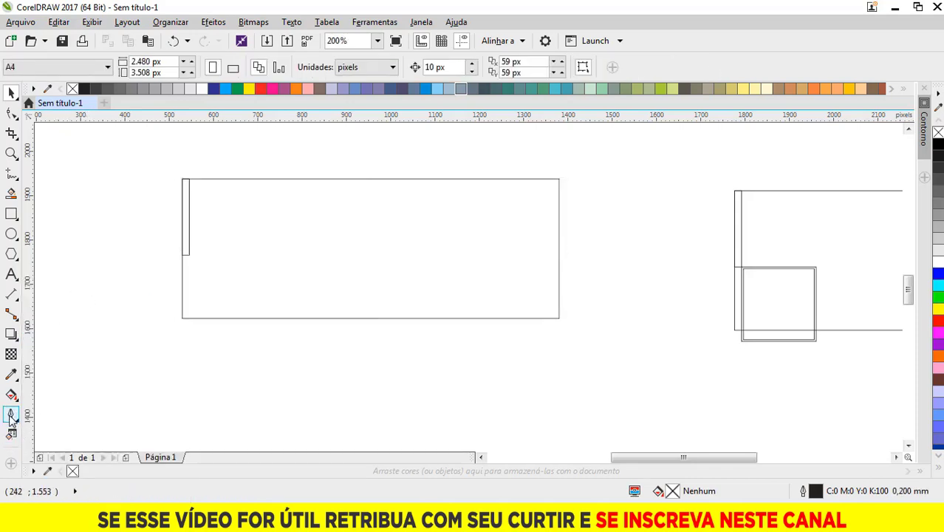
{"action": "left_click", "coordinate": [545, 41]}
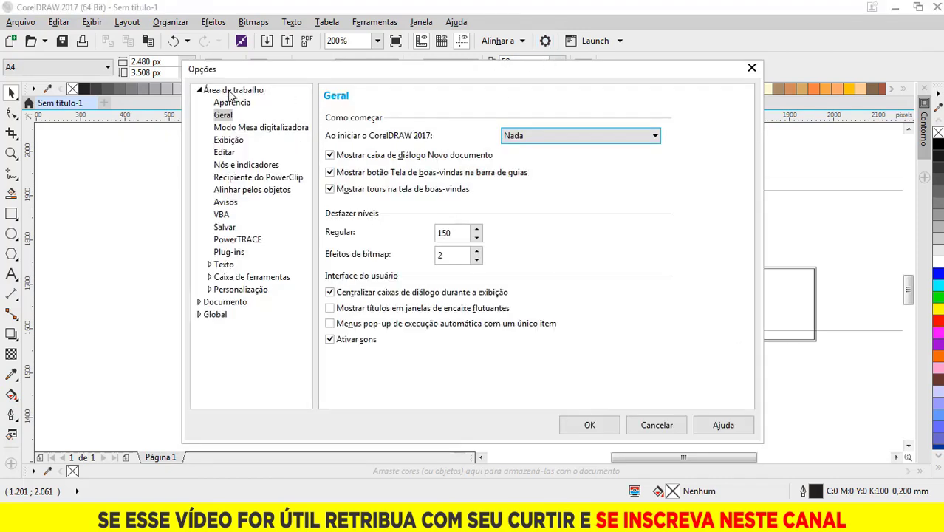
{"action": "left_click", "coordinate": [231, 91]}
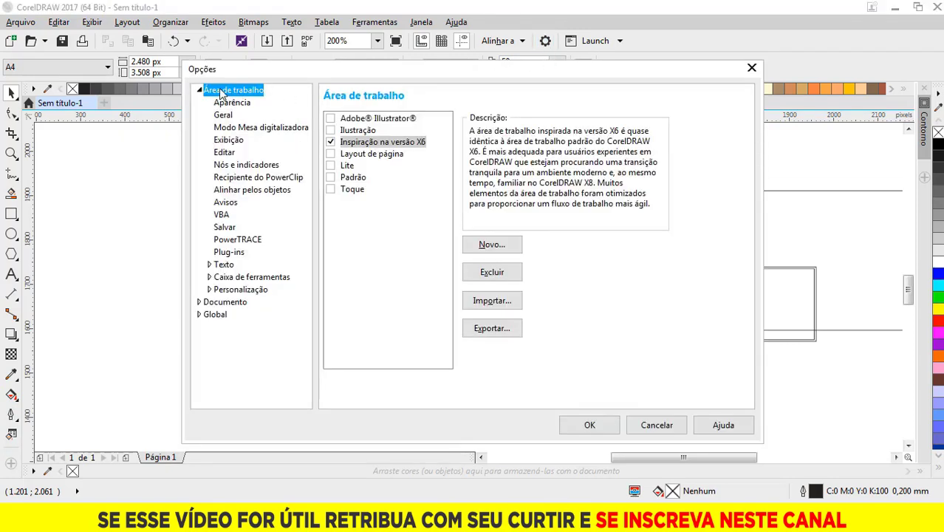
{"action": "left_click", "coordinate": [751, 68]}
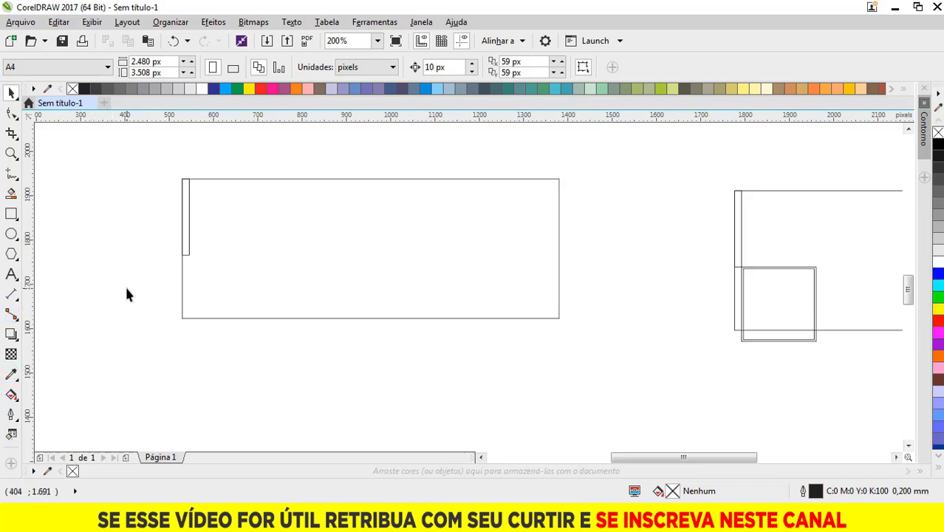
Draw a new square rectangle sized 168 × 168 px left of the banner.
{"action": "left_click", "coordinate": [11, 214]}
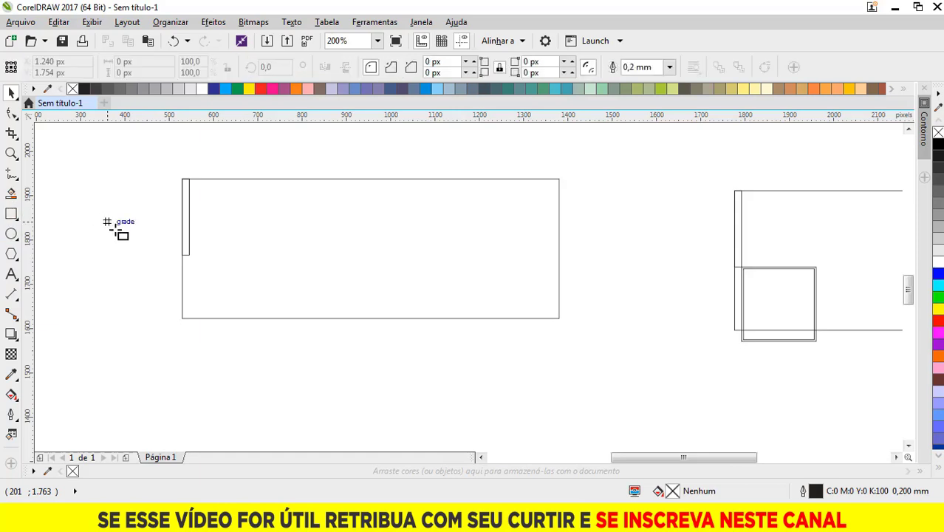
{"action": "left_click_drag", "start_coordinate": [107, 222], "coordinate": [207, 310]}
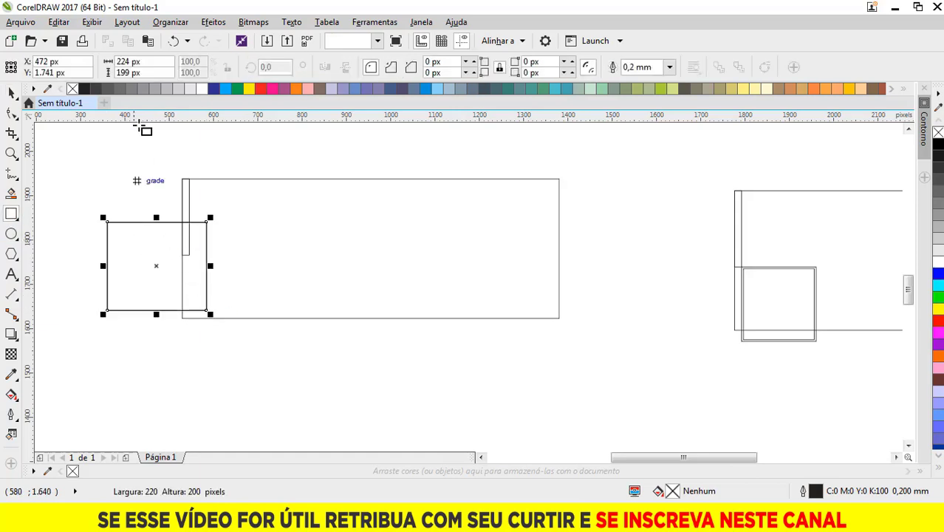
{"action": "left_click", "coordinate": [135, 62]}
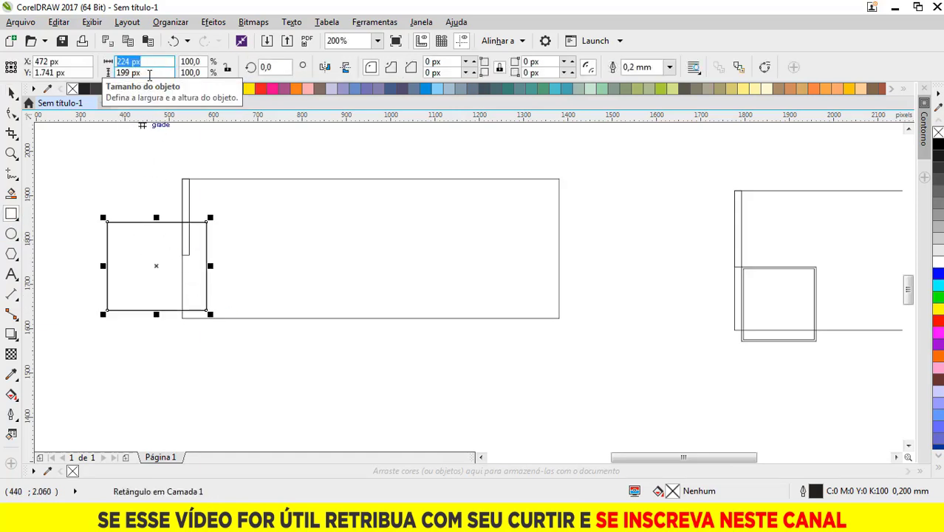
{"action": "type", "text": "168"}
{"action": "key", "text": "Tab"}
{"action": "type", "text": "1"}
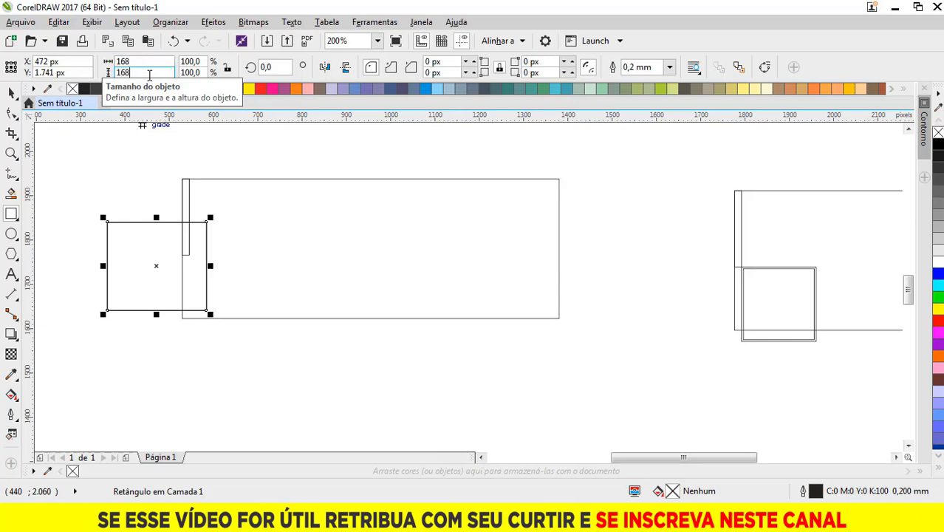
{"action": "key", "text": "Return"}
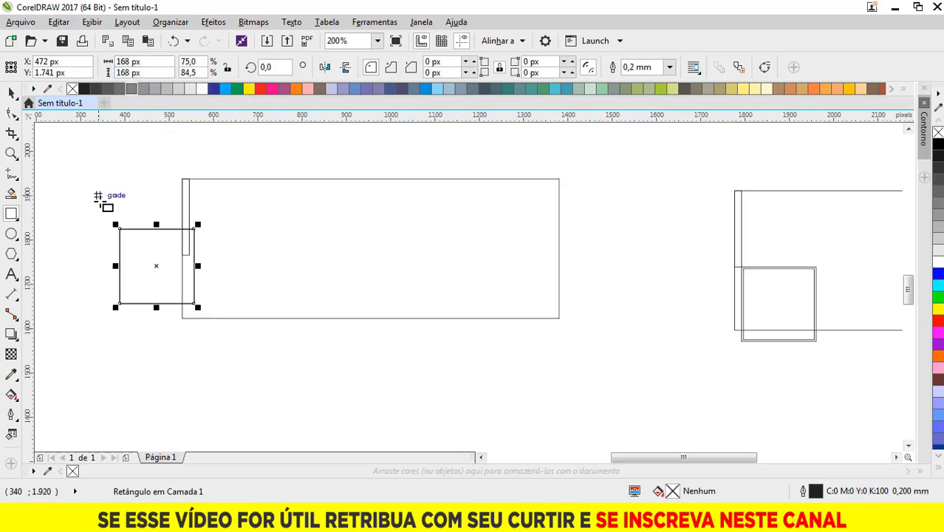
Move the square onto the banner's lower-left corner and give it a hairline outline.
{"action": "key", "text": "space"}
{"action": "scroll", "coordinate": [121, 225], "scroll_direction": "up", "scroll_amount": 2}
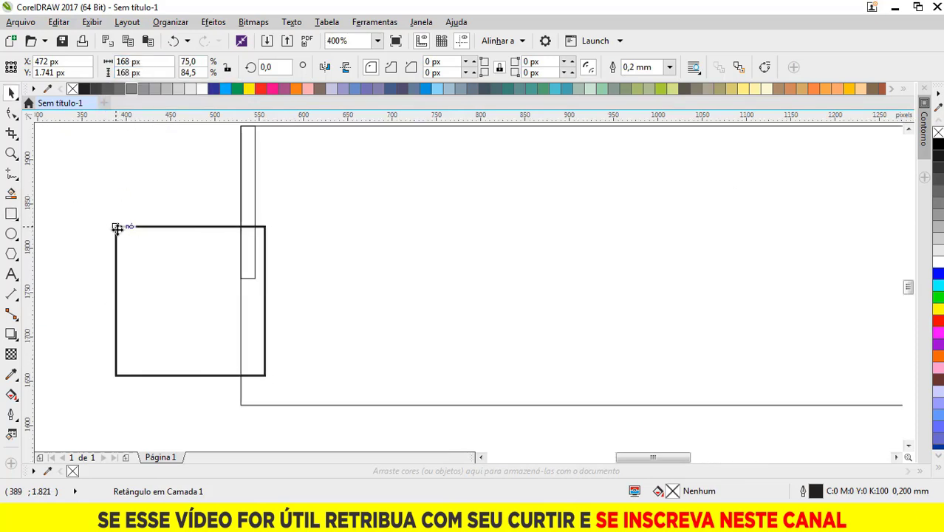
{"action": "mouse_move", "coordinate": [119, 226]}
{"action": "left_mouse_down"}
{"action": "mouse_move", "coordinate": [231, 288]}
{"action": "mouse_move", "coordinate": [253, 277]}
{"action": "left_mouse_up"}
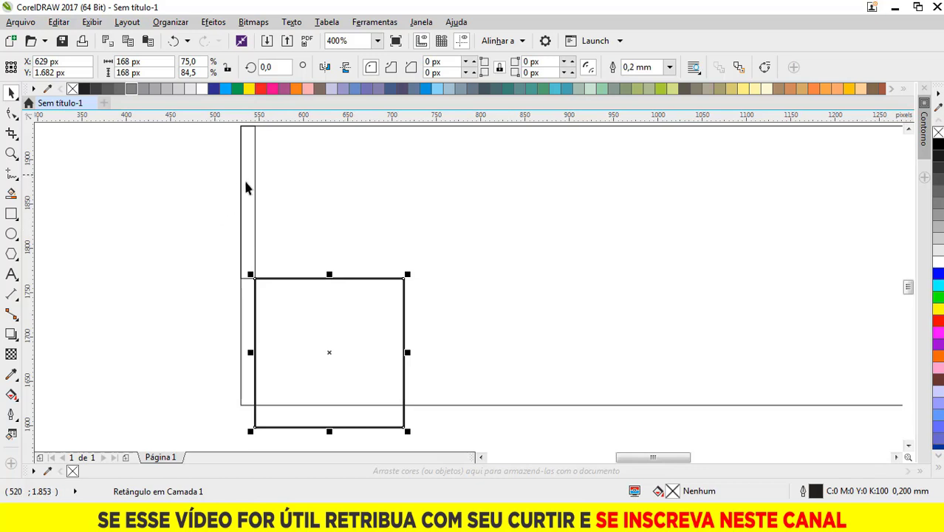
{"action": "left_click", "coordinate": [12, 415]}
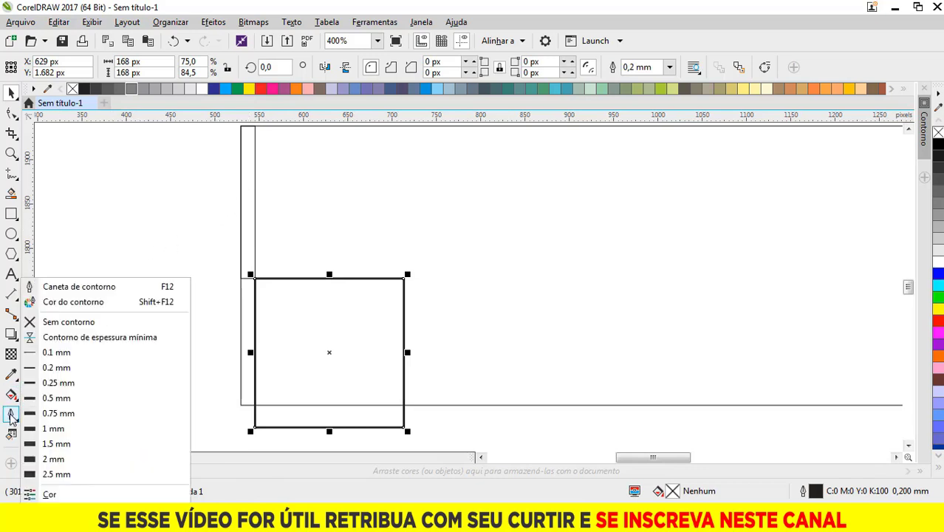
{"action": "left_click", "coordinate": [60, 337]}
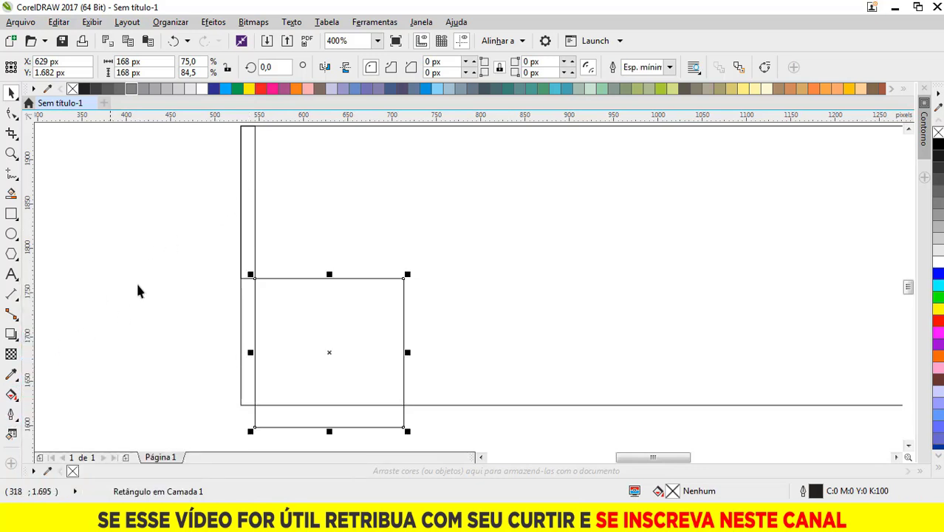
{"action": "left_click", "coordinate": [143, 269]}
Resize the square to 160 × 160 px and deselect it.
{"action": "scroll", "coordinate": [152, 210], "scroll_direction": "down", "scroll_amount": 1}
{"action": "scroll", "coordinate": [229, 267], "scroll_direction": "up", "scroll_amount": 1}
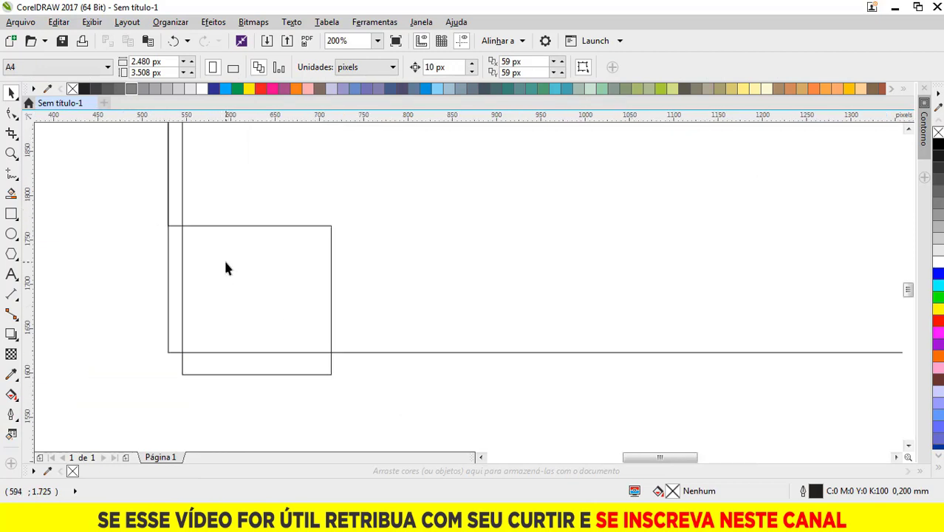
{"action": "scroll", "coordinate": [224, 258], "scroll_direction": "up", "scroll_amount": 1}
{"action": "left_click", "coordinate": [235, 235]}
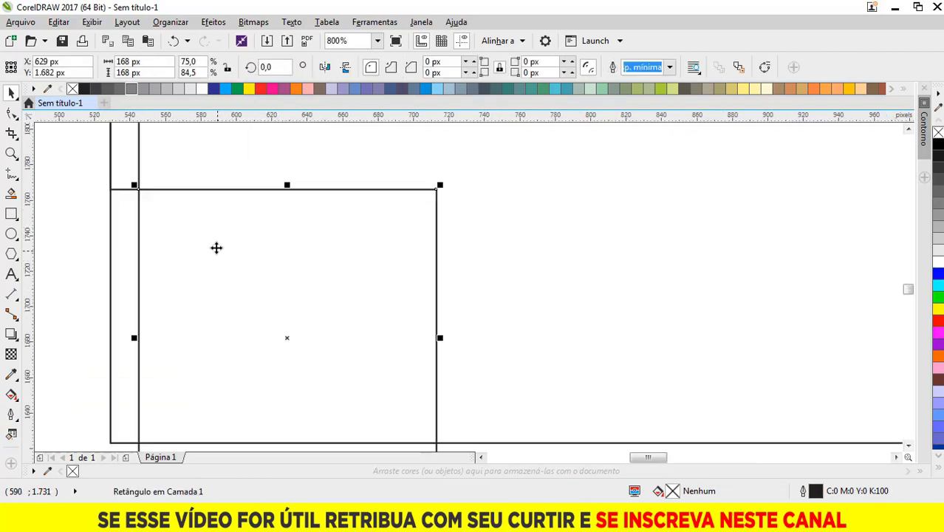
{"action": "scroll", "coordinate": [214, 244], "scroll_direction": "down", "scroll_amount": 1}
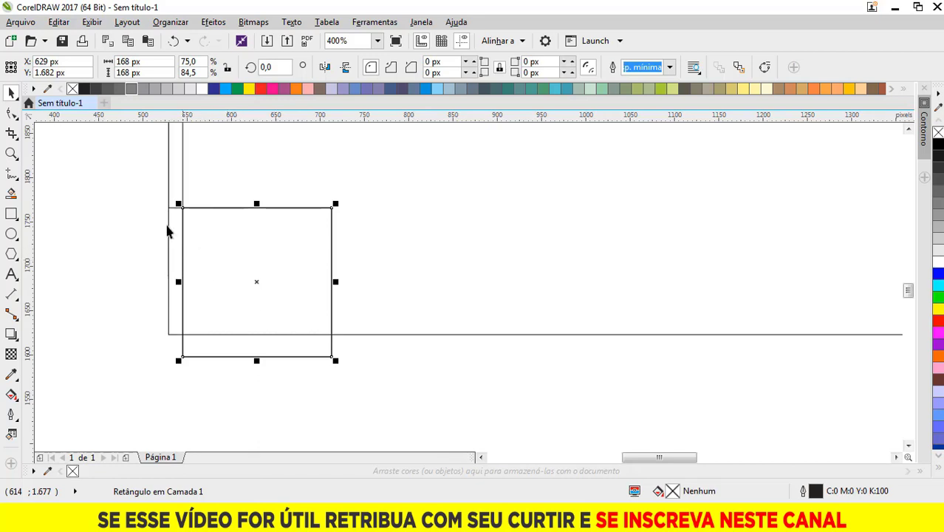
{"action": "left_click", "coordinate": [142, 63]}
{"action": "left_click_drag", "start_coordinate": [143, 63], "coordinate": [112, 63]}
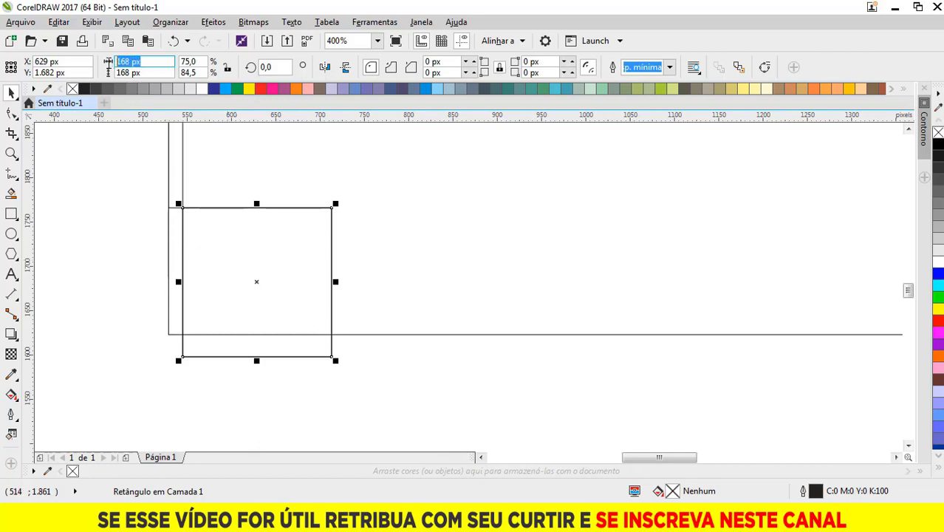
{"action": "type", "text": "160"}
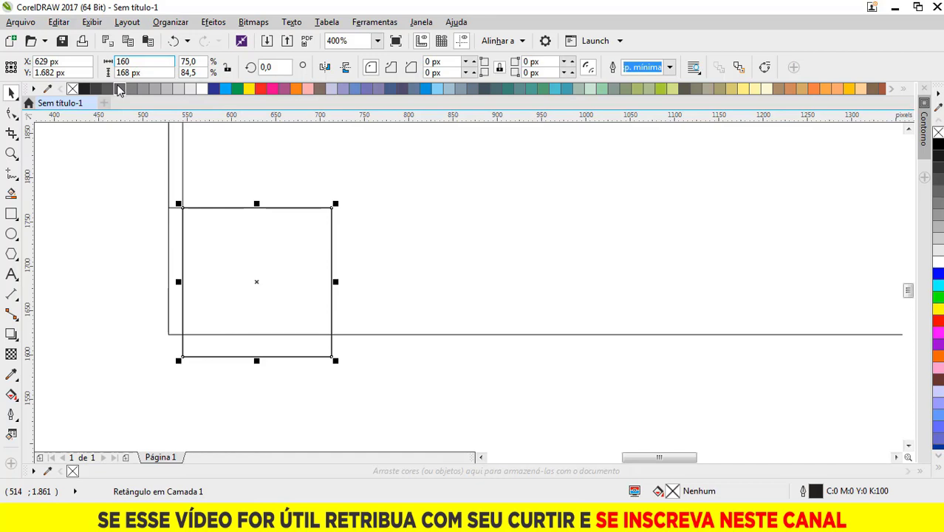
{"action": "key", "text": "Tab"}
{"action": "type", "text": "16"}
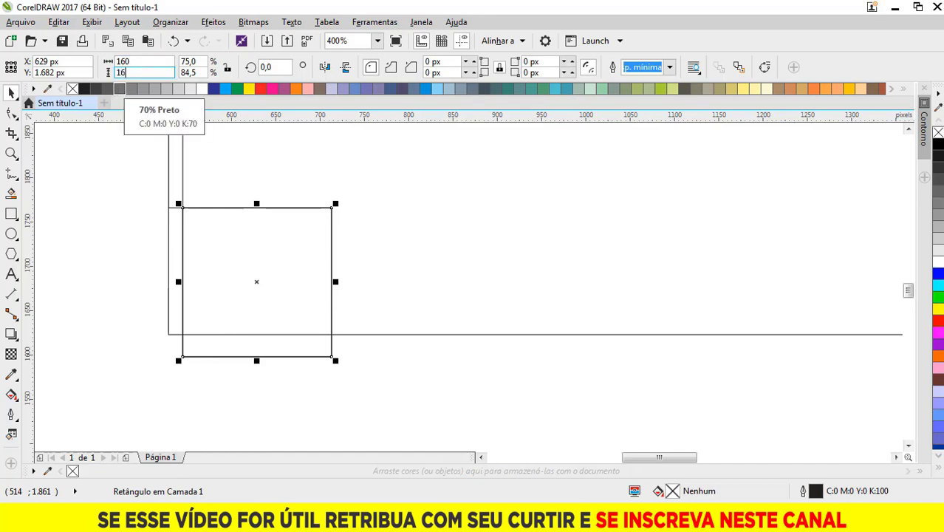
{"action": "type", "text": "0"}
{"action": "key", "text": "Return"}
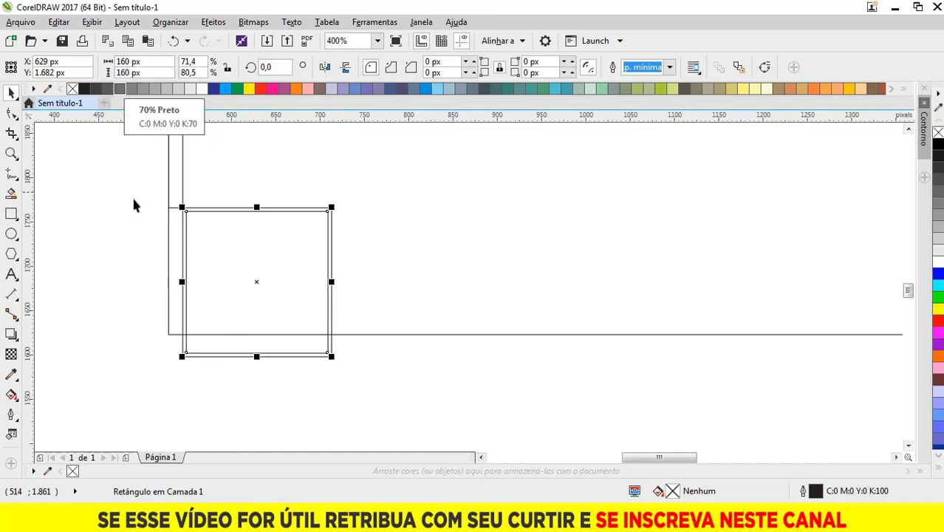
{"action": "key", "text": "F6"}
{"action": "key", "text": "Escape"}
{"action": "key", "text": "space"}
Delete the old right-hand duplicate layout, keeping the new left layout.
{"action": "scroll", "coordinate": [167, 236], "scroll_direction": "up", "scroll_amount": 2}
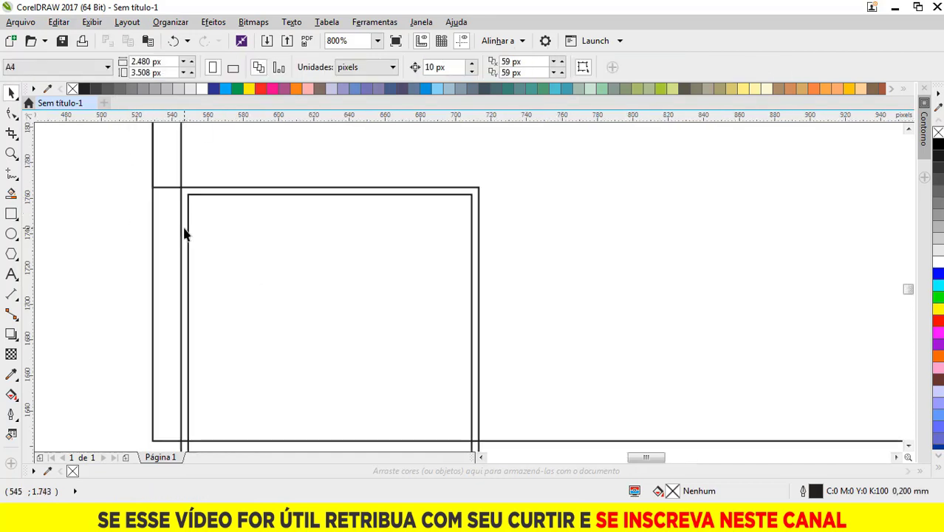
{"action": "scroll", "coordinate": [184, 235], "scroll_direction": "up", "scroll_amount": 1}
{"action": "scroll", "coordinate": [192, 255], "scroll_direction": "down", "scroll_amount": 2}
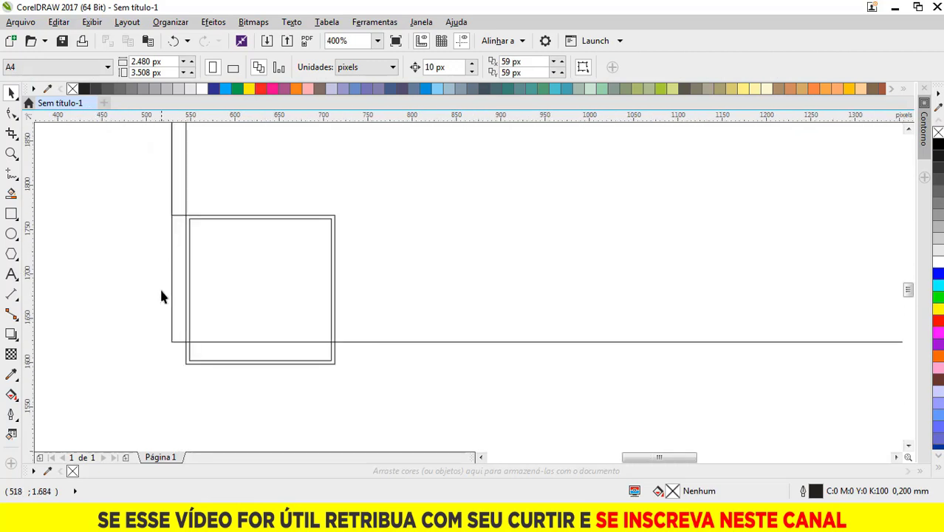
{"action": "scroll", "coordinate": [156, 289], "scroll_direction": "down", "scroll_amount": 1}
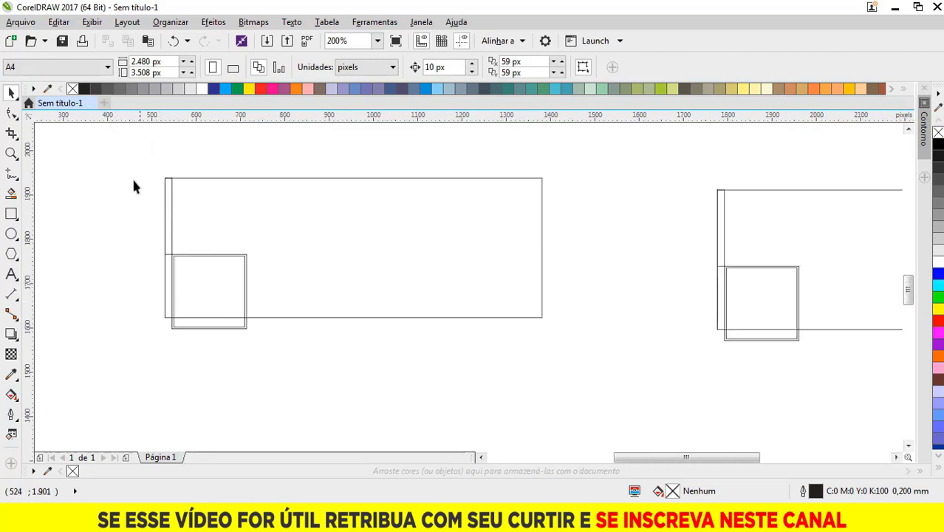
{"action": "left_click_drag", "start_coordinate": [122, 162], "coordinate": [602, 370]}
{"action": "scroll", "coordinate": [453, 295], "scroll_direction": "down", "scroll_amount": 1}
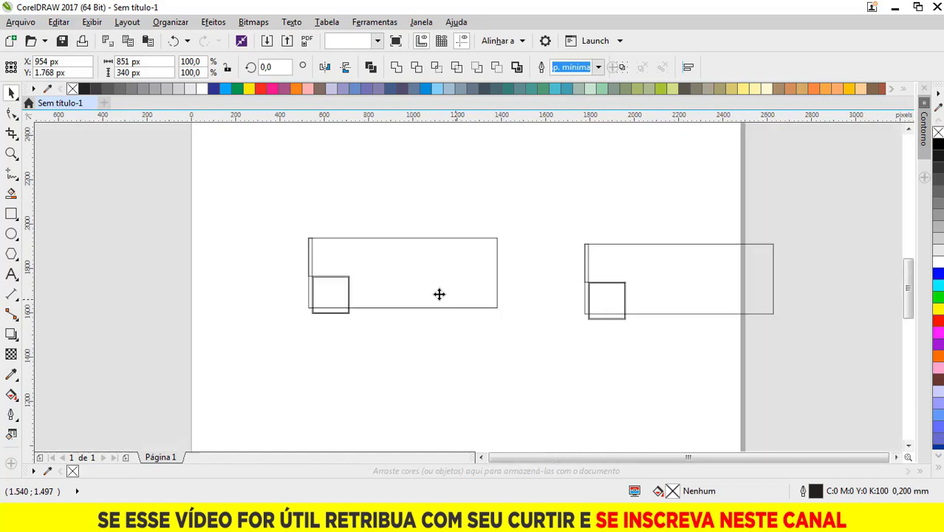
{"action": "scroll", "coordinate": [438, 293], "scroll_direction": "down", "scroll_amount": 1}
{"action": "left_click_drag", "start_coordinate": [491, 238], "coordinate": [666, 325]}
{"action": "key", "text": "Delete"}
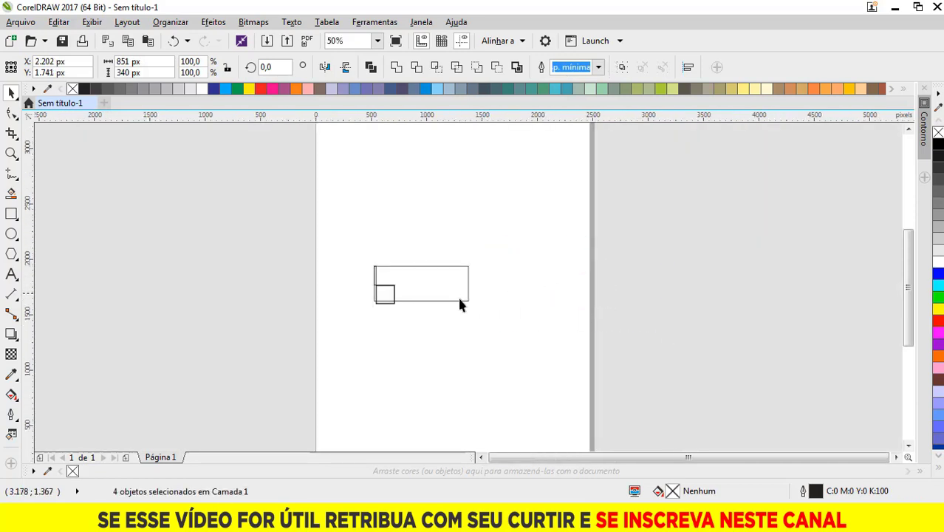
Zoom to the banner and square outlines, then drag the os simpsons picture from the desktop onto the drawing.
{"action": "scroll", "coordinate": [439, 298], "scroll_direction": "up", "scroll_amount": 1}
{"action": "scroll", "coordinate": [439, 298], "scroll_direction": "up", "scroll_amount": 2}
{"action": "left_click_drag", "start_coordinate": [127, 162], "coordinate": [640, 390]}
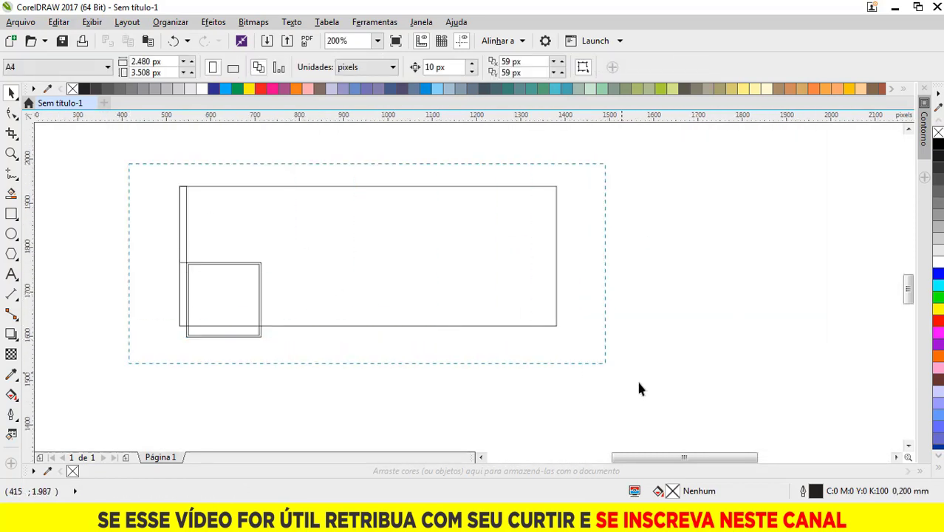
{"action": "key", "text": "shift+F2"}
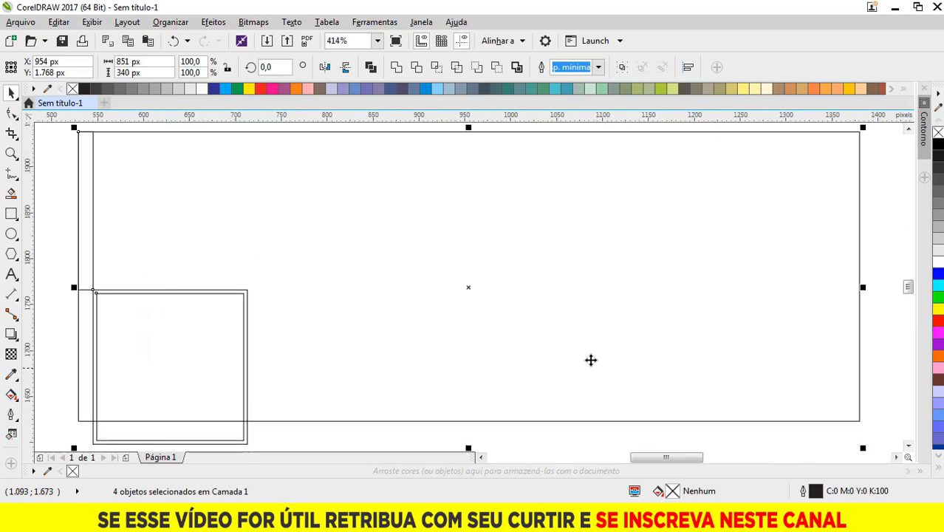
{"action": "left_click", "coordinate": [53, 191]}
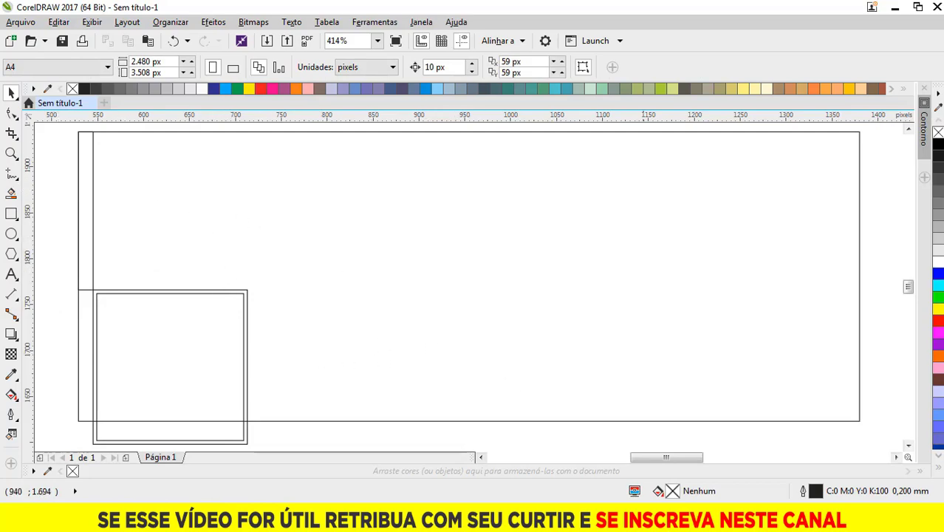
{"action": "key", "text": "super+d"}
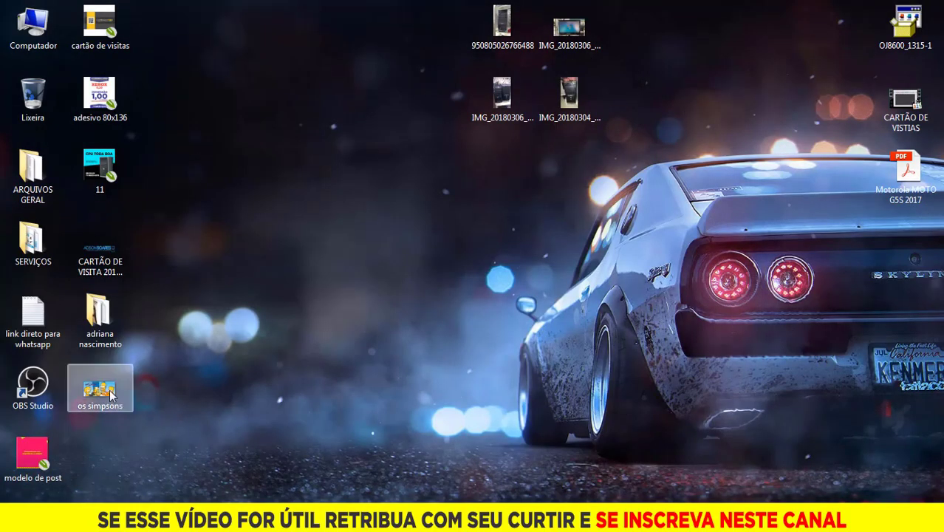
{"action": "left_click_drag", "start_coordinate": [111, 395], "coordinate": [222, 518]}
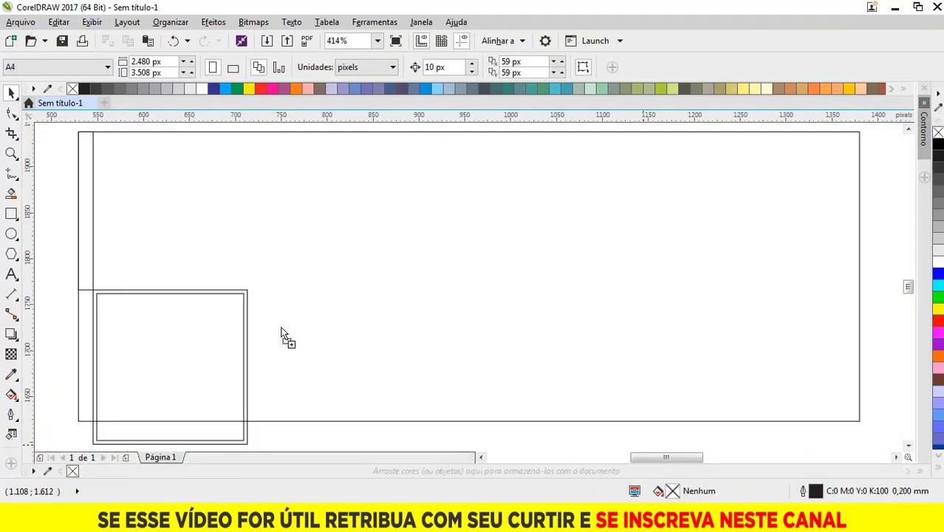
{"action": "left_click_drag", "start_coordinate": [222, 518], "coordinate": [282, 332]}
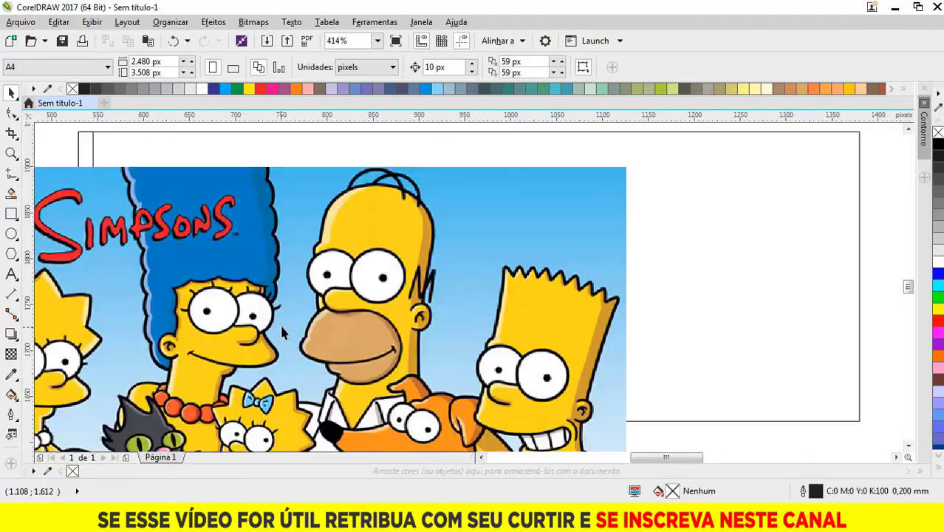
Send the Simpsons picture behind the banner outlines and shift it to the right.
{"action": "key", "text": "shift+F2"}
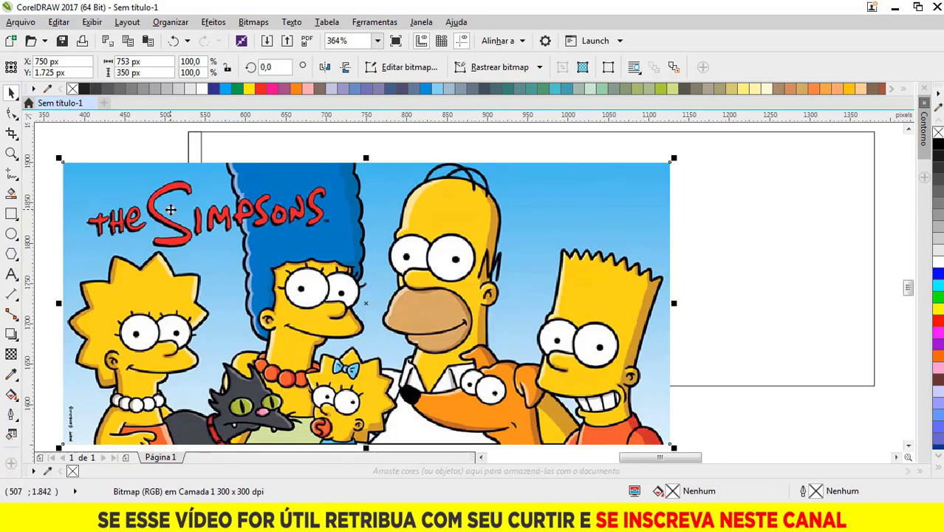
{"action": "right_click", "coordinate": [120, 184]}
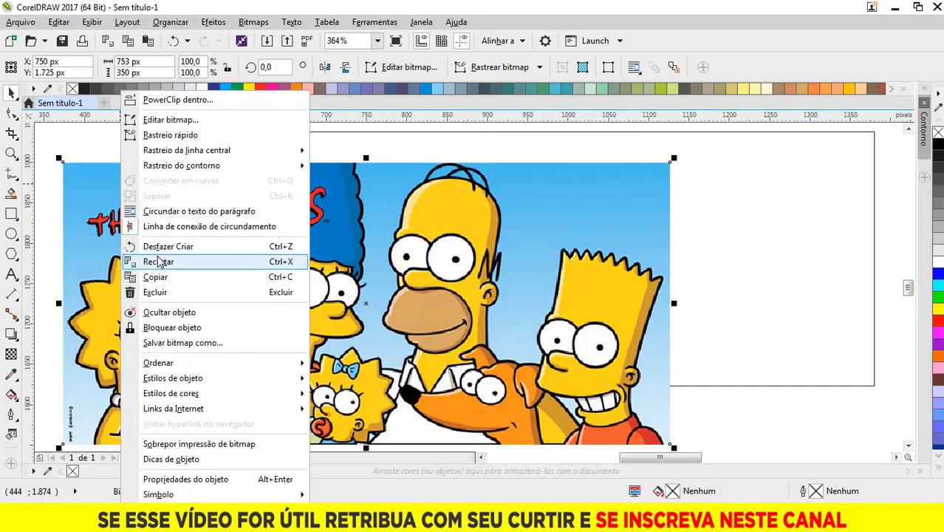
{"action": "mouse_move", "coordinate": [177, 362]}
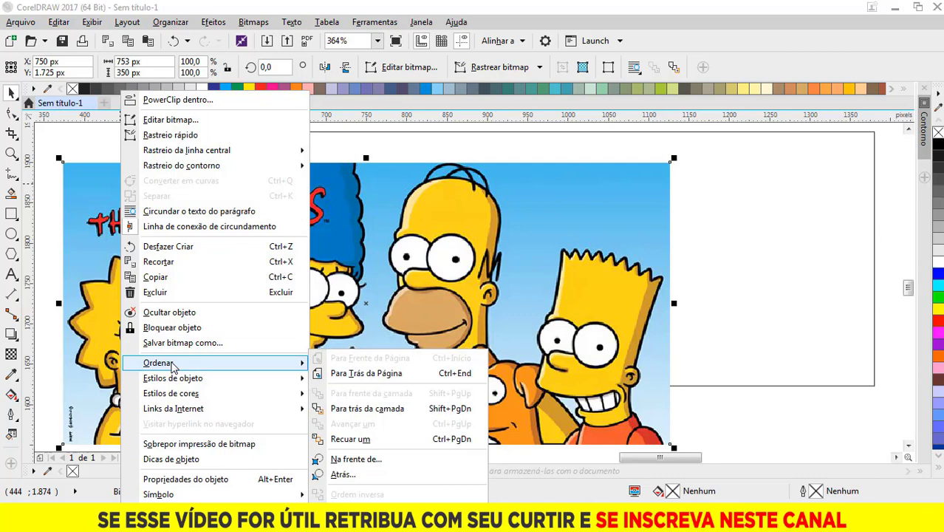
{"action": "left_click", "coordinate": [344, 476]}
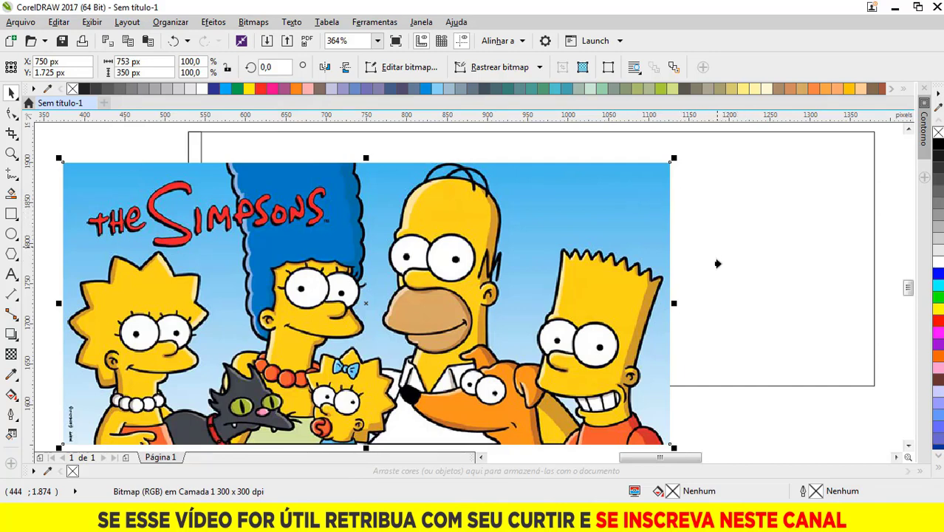
{"action": "left_click", "coordinate": [780, 170]}
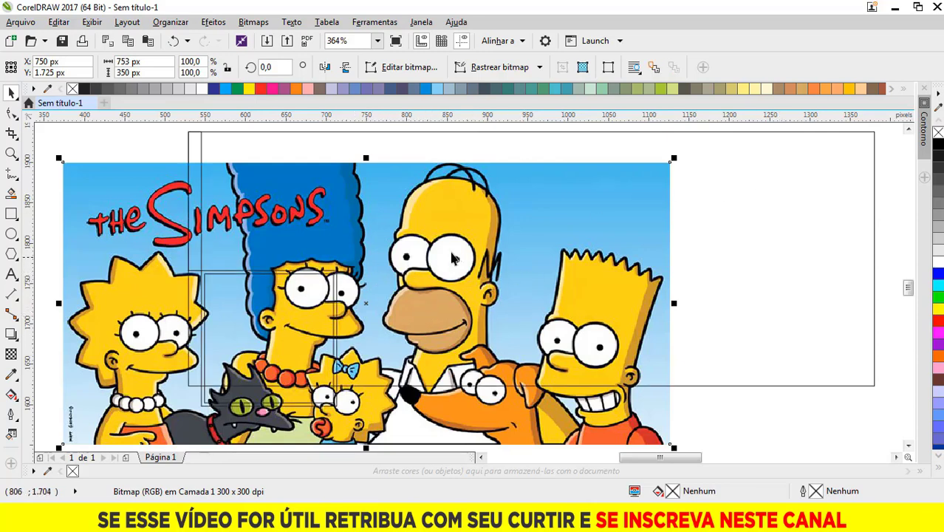
{"action": "scroll", "coordinate": [405, 300], "scroll_direction": "down", "scroll_amount": 2}
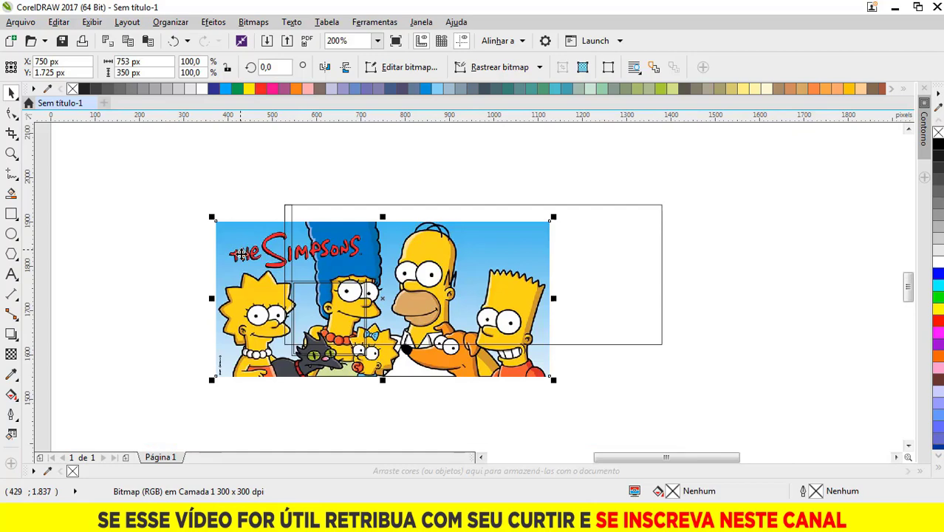
{"action": "key", "text": "ctrl+z"}
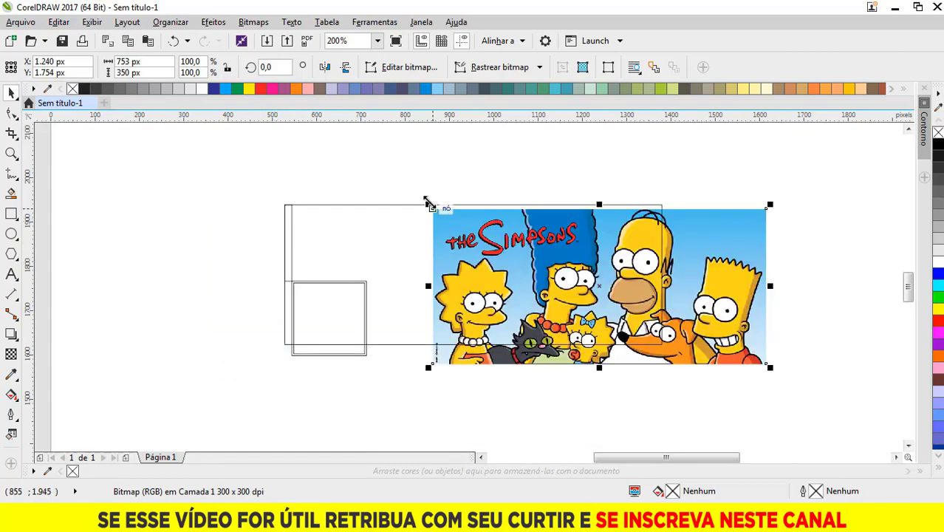
Enlarge the Simpsons picture and align it with the banner's top-left corner.
{"action": "left_click_drag", "start_coordinate": [429, 205], "coordinate": [321, 164]}
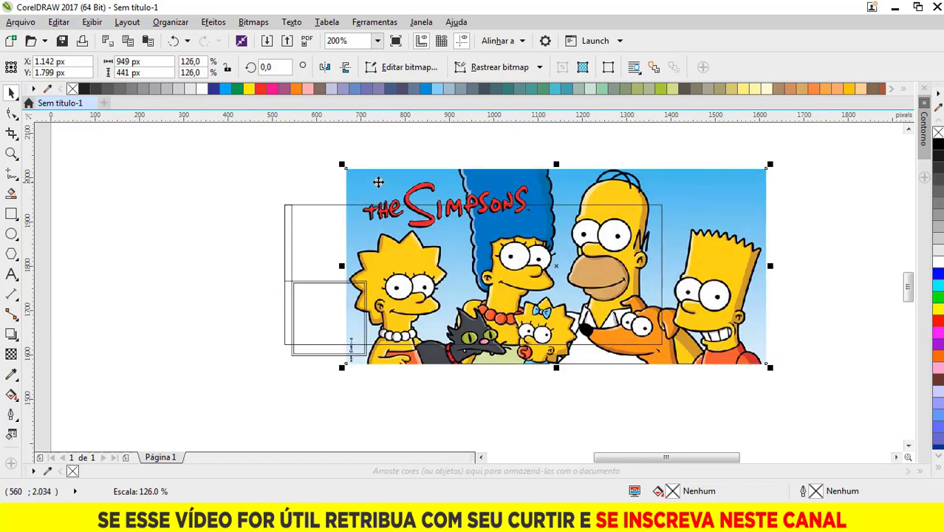
{"action": "mouse_move", "coordinate": [378, 182]}
{"action": "left_mouse_down"}
{"action": "mouse_move", "coordinate": [334, 208]}
{"action": "mouse_move", "coordinate": [270, 219]}
{"action": "mouse_move", "coordinate": [258, 206]}
{"action": "left_mouse_up"}
{"action": "scroll", "coordinate": [299, 203], "scroll_direction": "up", "scroll_amount": 1}
{"action": "scroll", "coordinate": [255, 205], "scroll_direction": "down", "scroll_amount": 1}
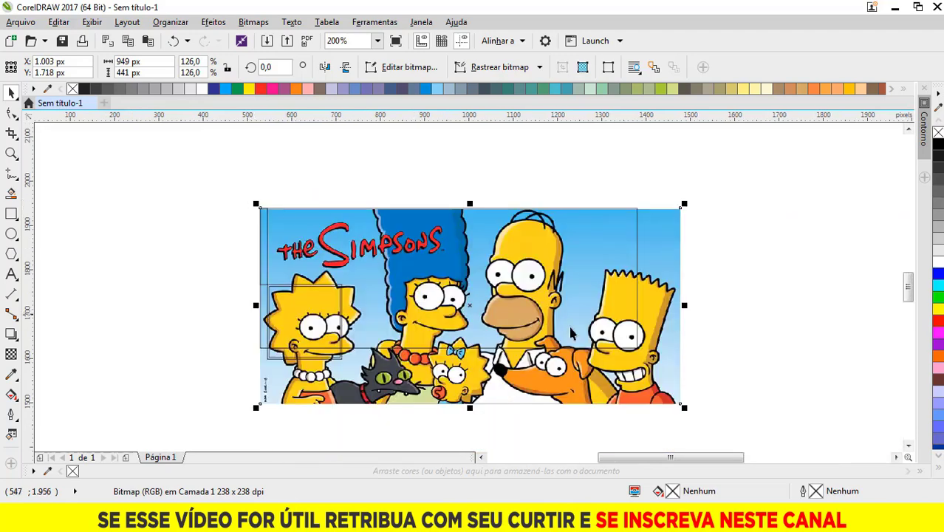
Adjust the picture's bottom-right corner so it spans the banner at 851 × 396 px, then deselect.
{"action": "left_click_drag", "start_coordinate": [684, 408], "coordinate": [650, 391]}
{"action": "scroll", "coordinate": [640, 227], "scroll_direction": "up", "scroll_amount": 1}
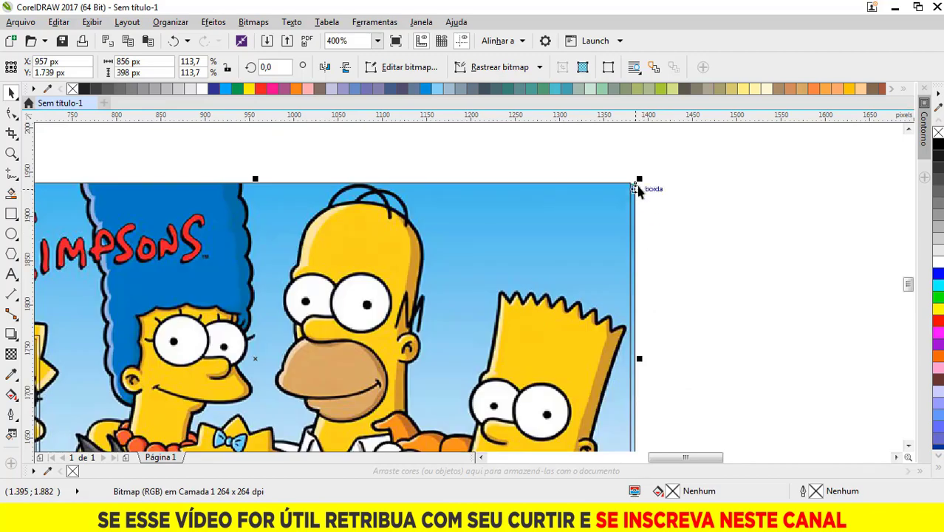
{"action": "scroll", "coordinate": [640, 190], "scroll_direction": "up", "scroll_amount": 1}
{"action": "scroll", "coordinate": [628, 193], "scroll_direction": "up", "scroll_amount": 1}
{"action": "left_click_drag", "start_coordinate": [619, 208], "coordinate": [602, 202]}
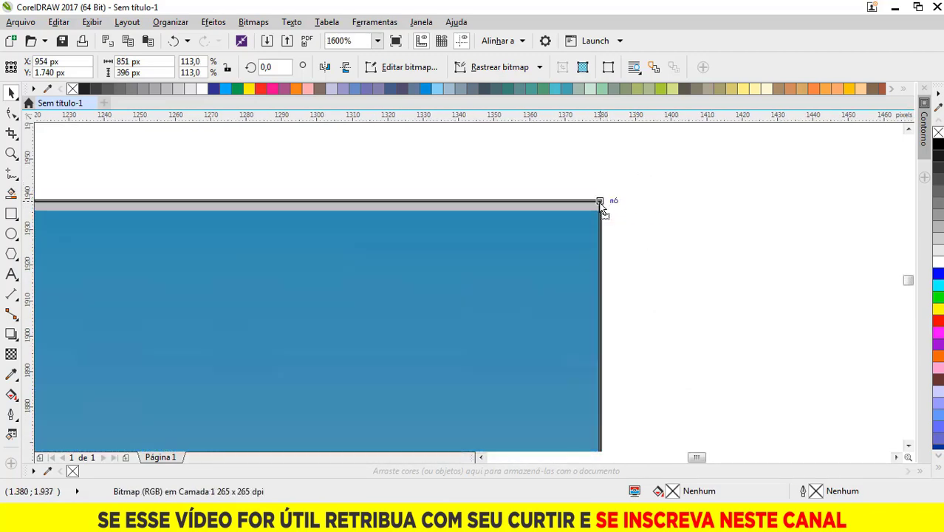
{"action": "scroll", "coordinate": [602, 207], "scroll_direction": "down", "scroll_amount": 1}
{"action": "scroll", "coordinate": [602, 198], "scroll_direction": "down", "scroll_amount": 1}
{"action": "scroll", "coordinate": [602, 198], "scroll_direction": "down", "scroll_amount": 1}
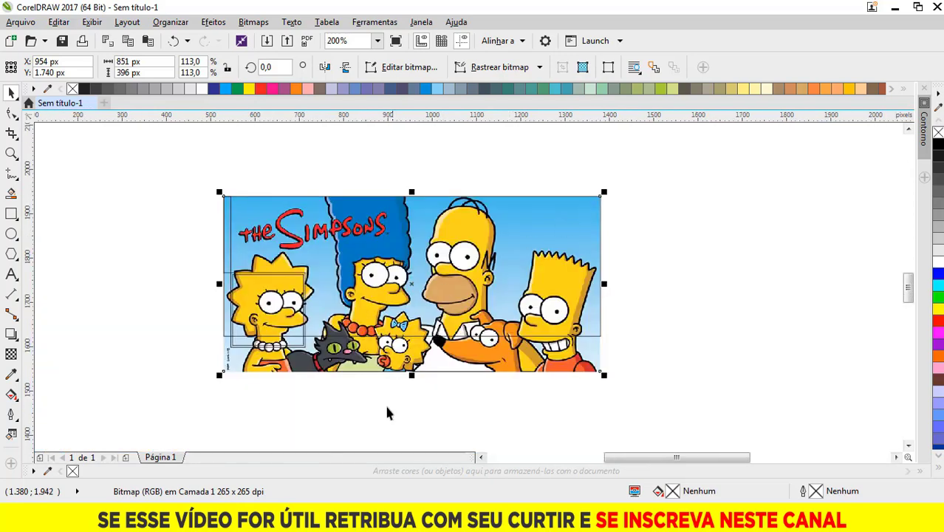
{"action": "left_click", "coordinate": [309, 384]}
{"action": "scroll", "coordinate": [248, 334], "scroll_direction": "up", "scroll_amount": 1}
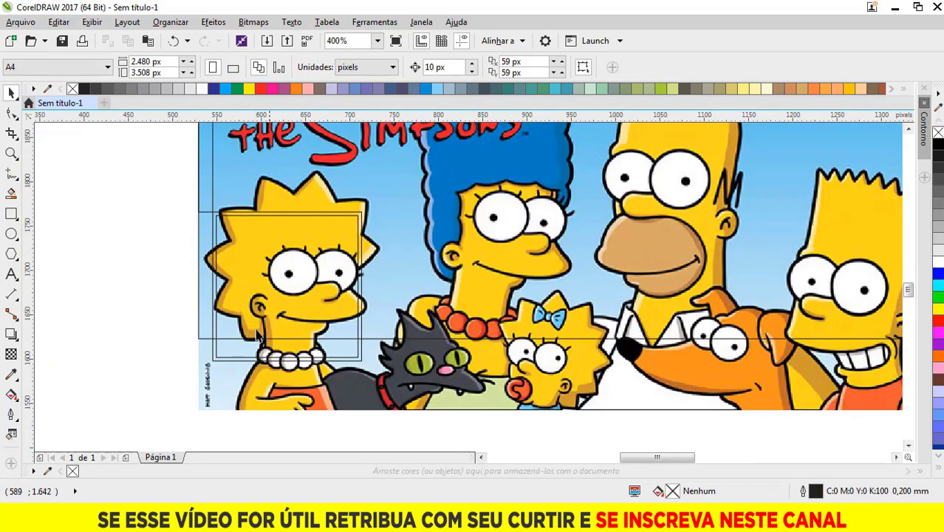
Duplicate the Simpsons picture over the banner using a right-drag Copiar aqui.
{"action": "scroll", "coordinate": [259, 346], "scroll_direction": "down", "scroll_amount": 1}
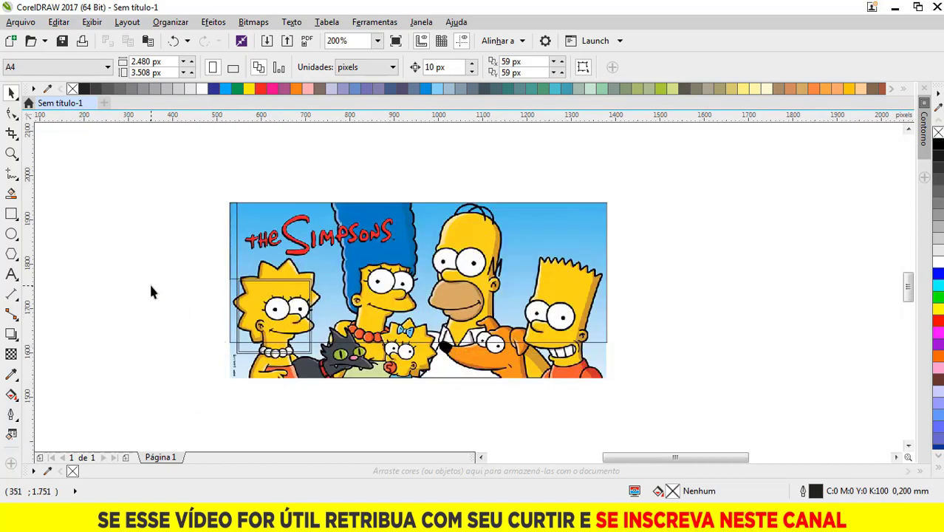
{"action": "scroll", "coordinate": [340, 338], "scroll_direction": "up", "scroll_amount": 1}
{"action": "scroll", "coordinate": [334, 277], "scroll_direction": "down", "scroll_amount": 1}
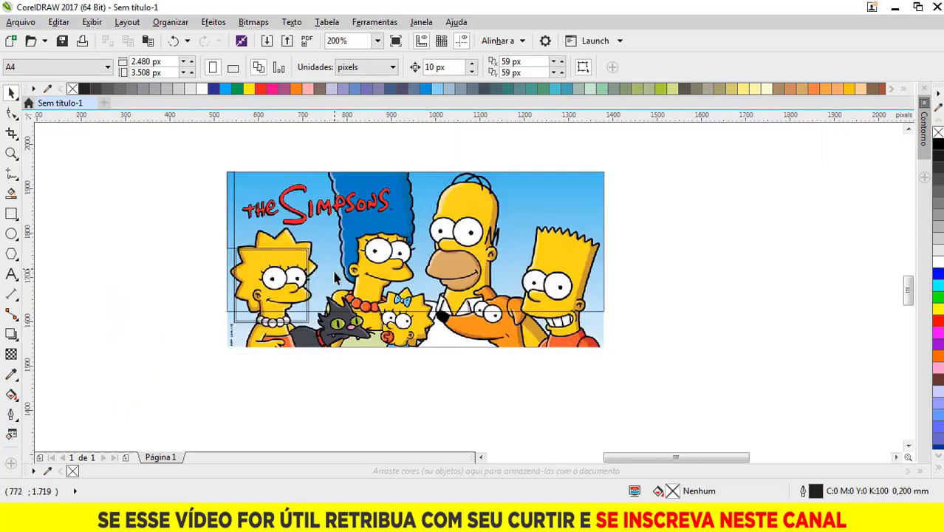
{"action": "left_click", "coordinate": [346, 331]}
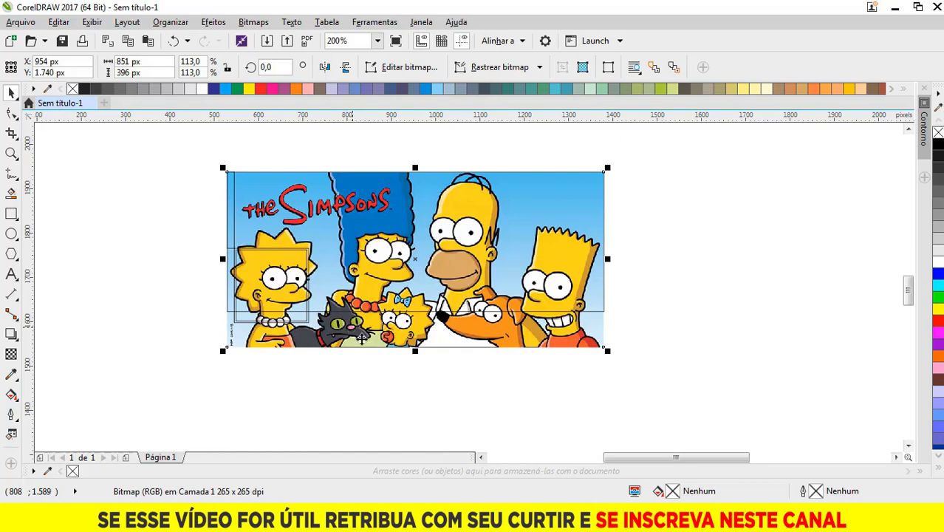
{"action": "scroll", "coordinate": [356, 350], "scroll_direction": "up", "scroll_amount": 1}
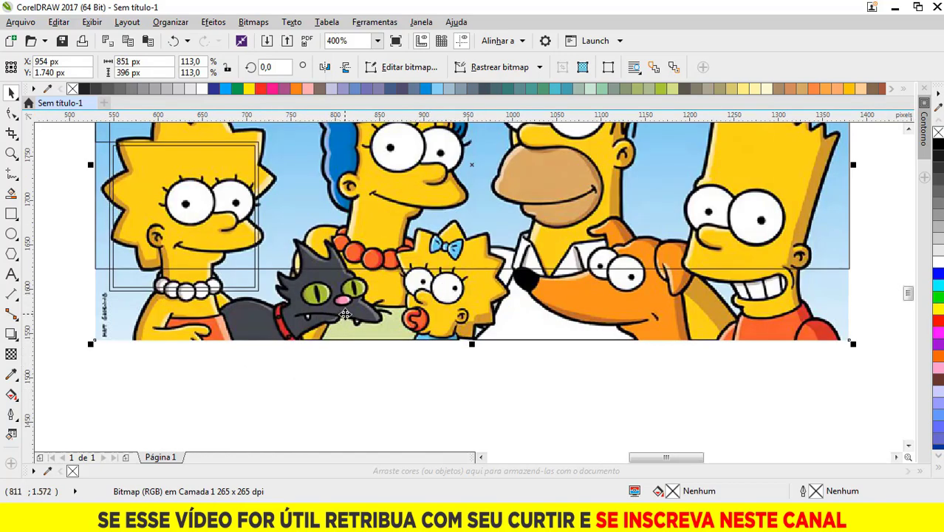
{"action": "left_click_drag", "start_coordinate": [345, 310], "coordinate": [349, 317]}
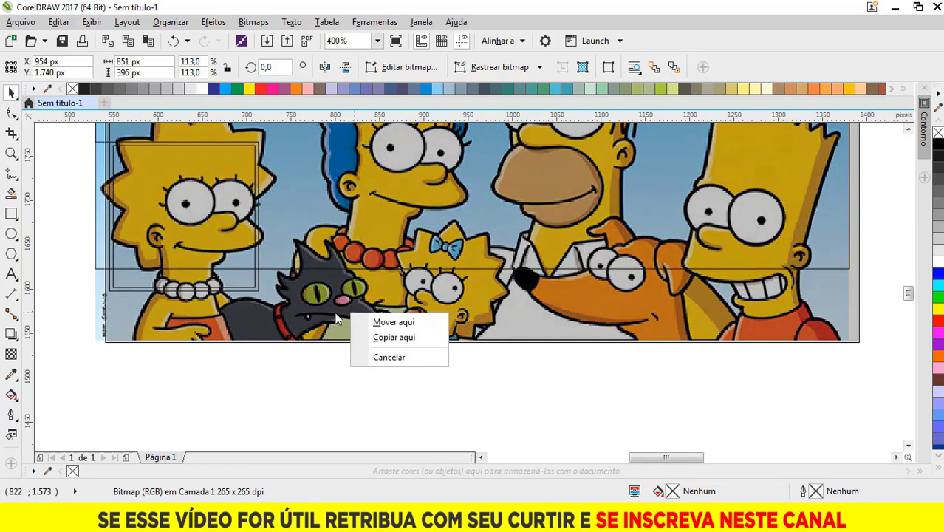
{"action": "left_click", "coordinate": [322, 392]}
{"action": "right_click", "coordinate": [344, 308]}
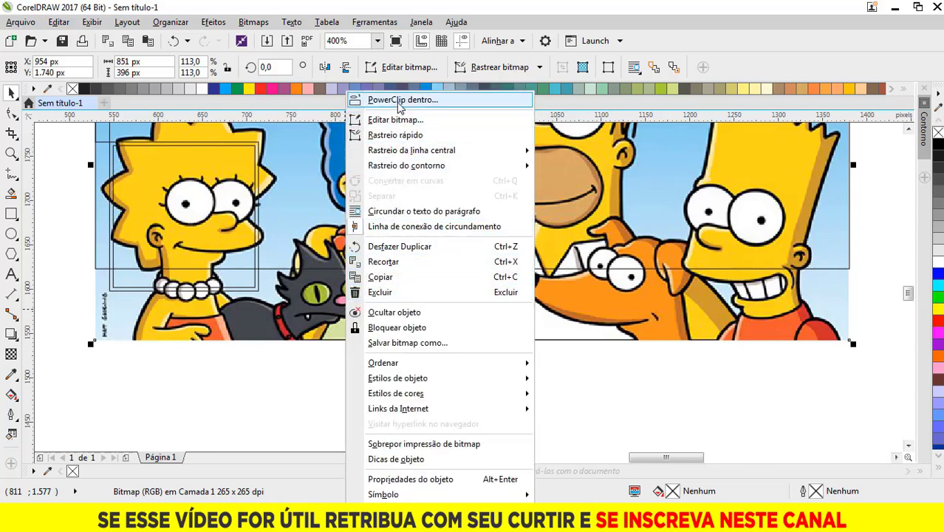
{"action": "left_click", "coordinate": [305, 369]}
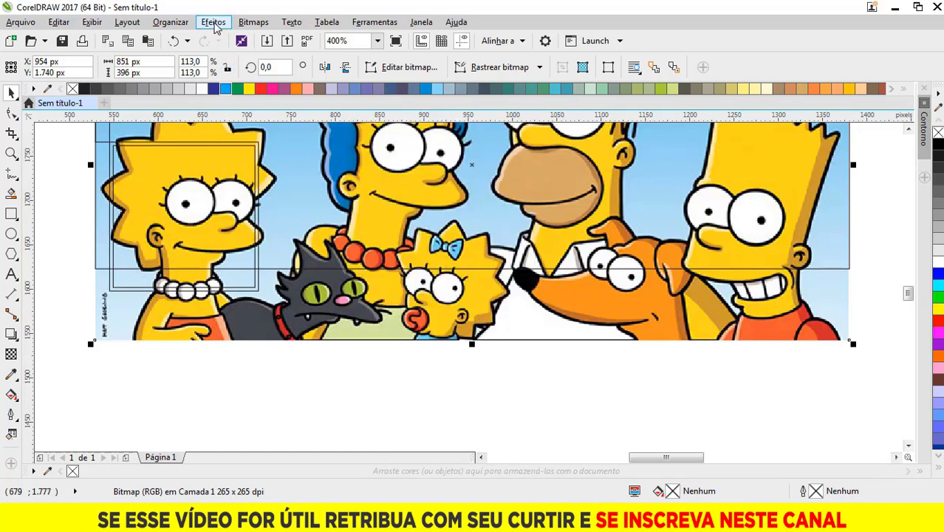
{"action": "left_click", "coordinate": [213, 23]}
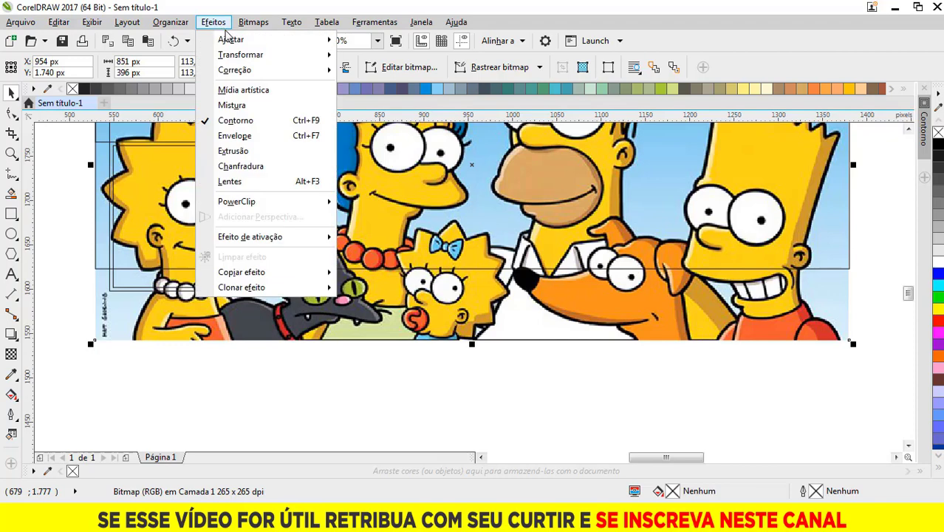
{"action": "mouse_move", "coordinate": [237, 202]}
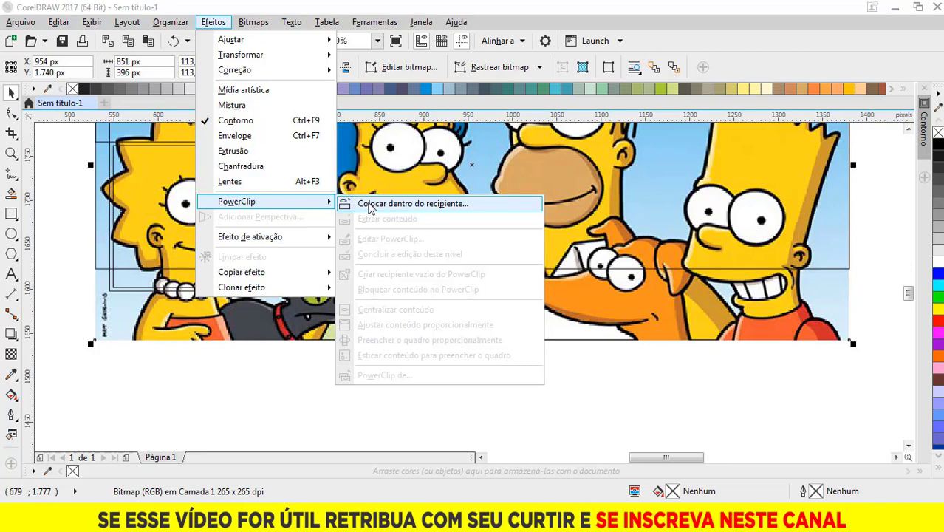
{"action": "left_click", "coordinate": [371, 204]}
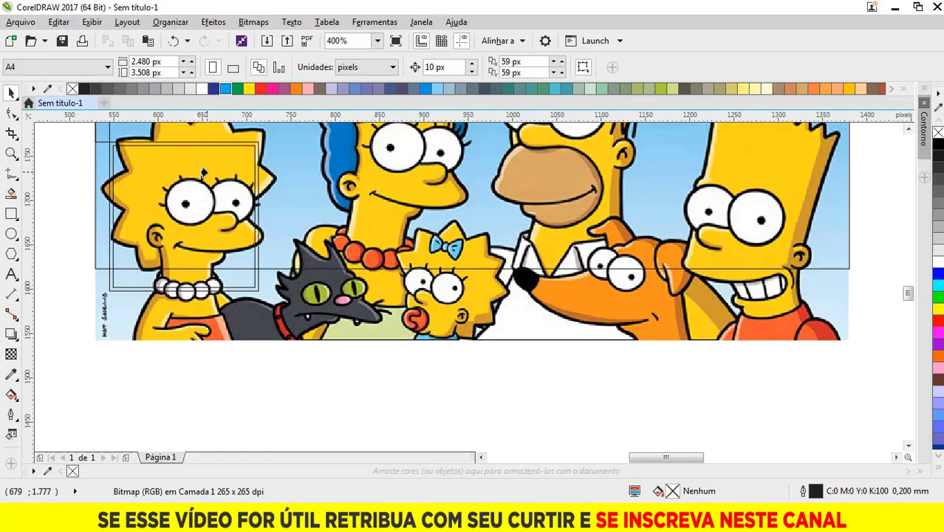
{"action": "left_click", "coordinate": [204, 172]}
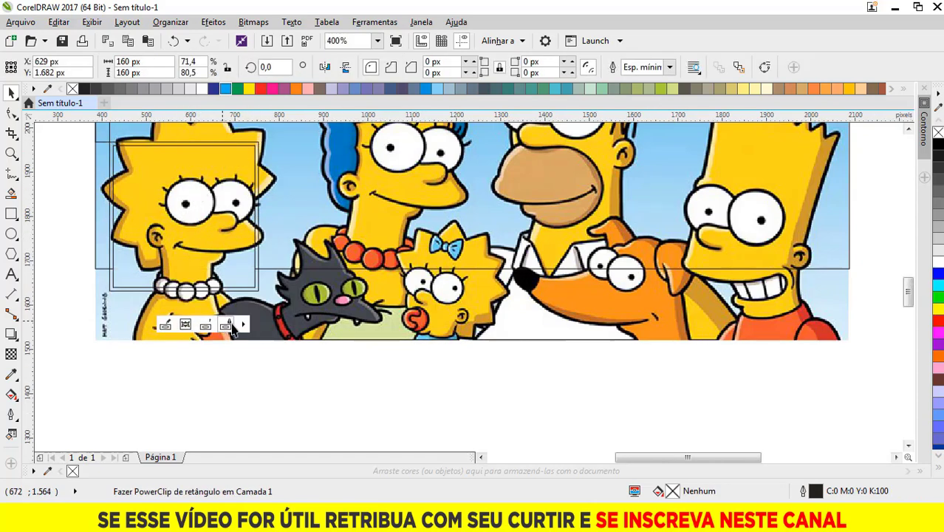
{"action": "scroll", "coordinate": [227, 307], "scroll_direction": "down", "scroll_amount": 1}
{"action": "left_click", "coordinate": [303, 362]}
{"action": "scroll", "coordinate": [306, 327], "scroll_direction": "up", "scroll_amount": 1}
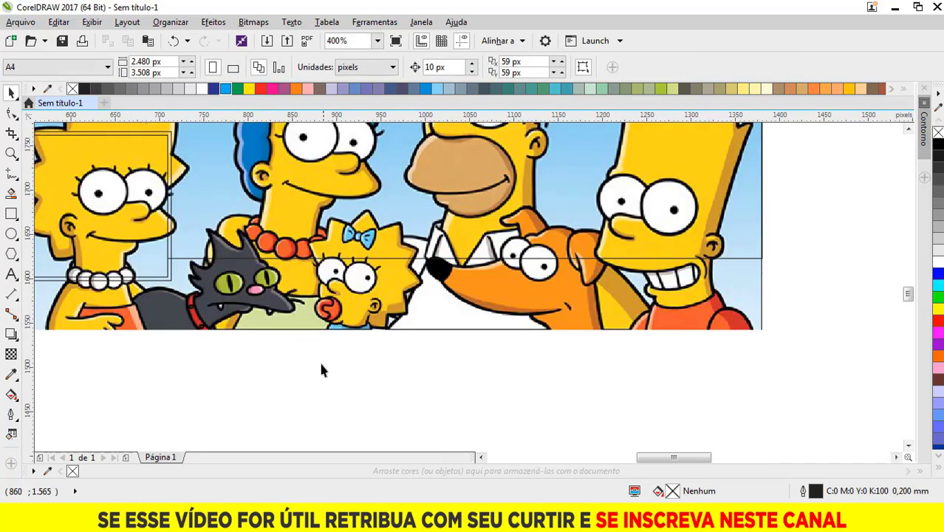
{"action": "left_click", "coordinate": [295, 295]}
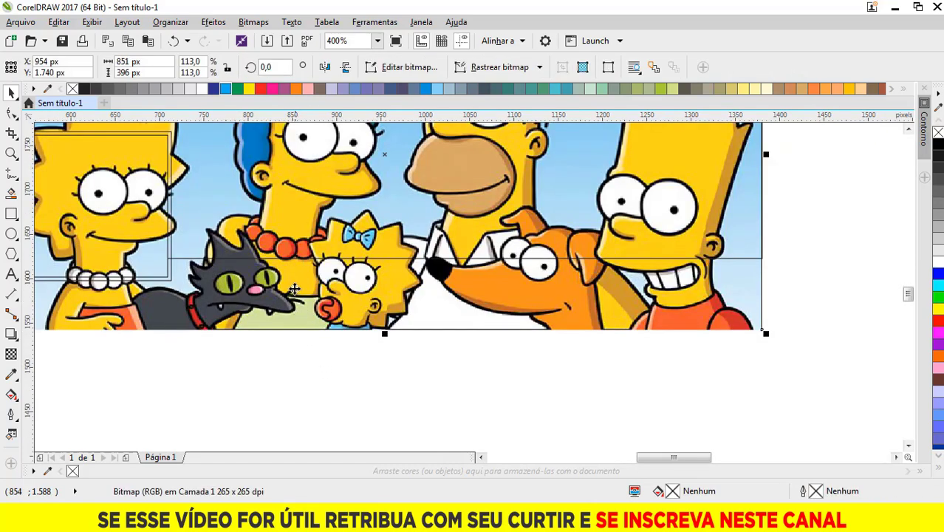
{"action": "right_click", "coordinate": [294, 292]}
{"action": "left_click", "coordinate": [266, 340]}
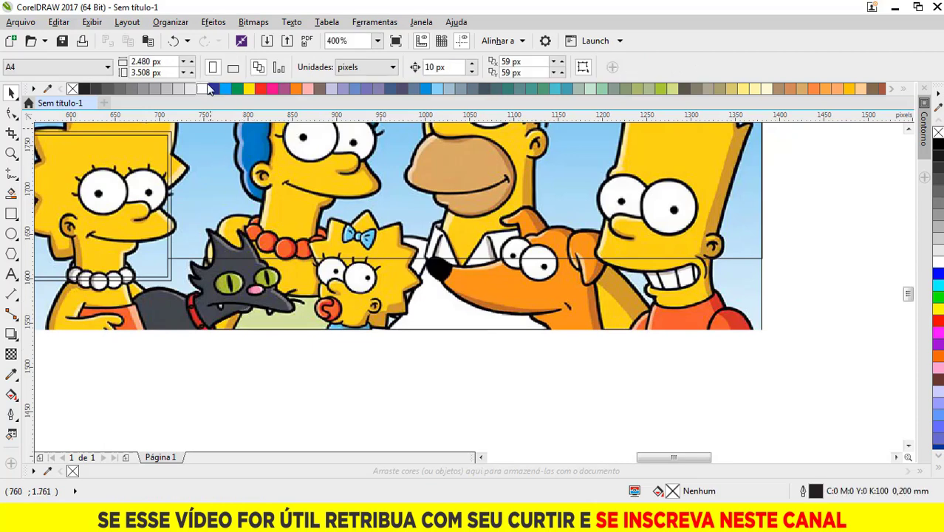
PowerClip the Simpsons picture into the 851 × 315 px banner rectangle, then drag the banner right of Lisa's square.
{"action": "left_click", "coordinate": [255, 299]}
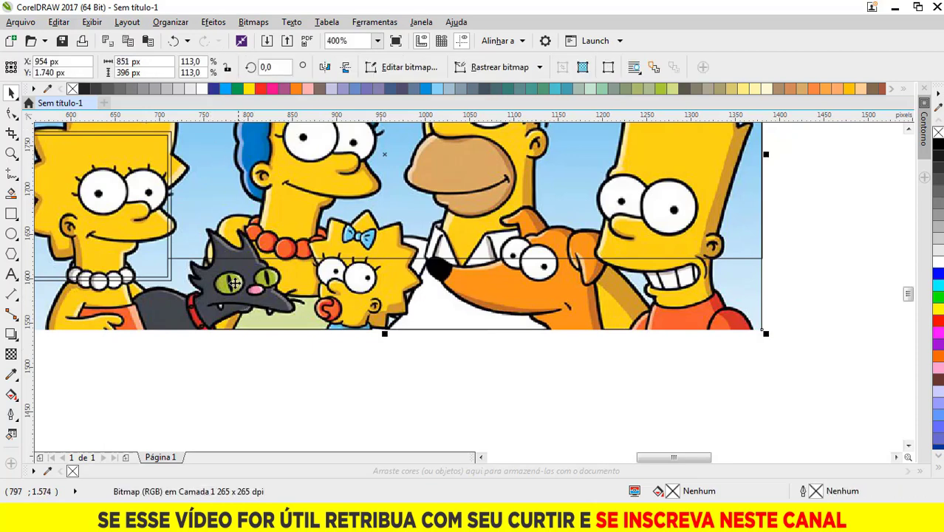
{"action": "left_click", "coordinate": [214, 22]}
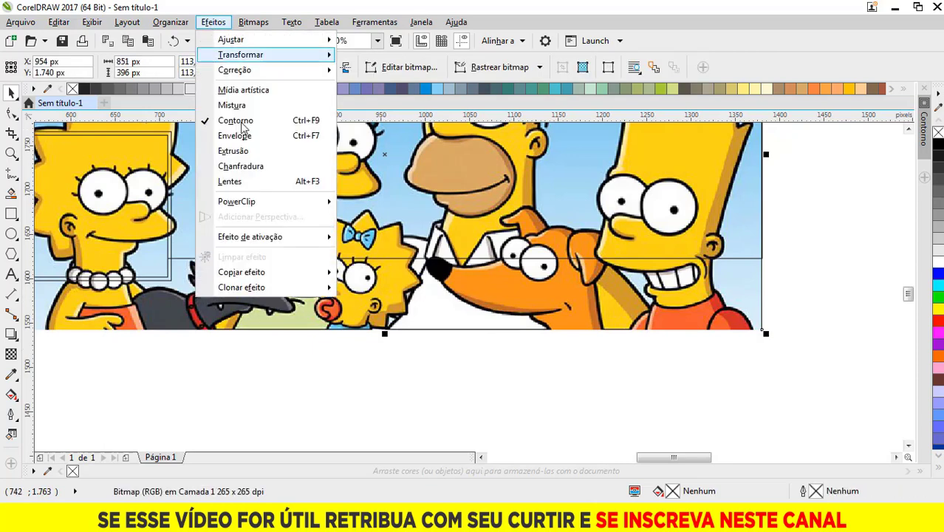
{"action": "mouse_move", "coordinate": [236, 202]}
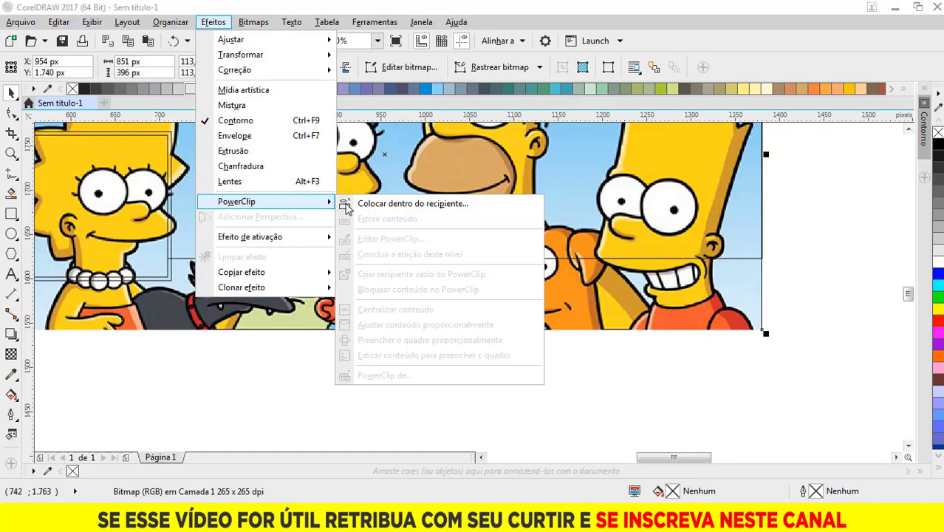
{"action": "left_click", "coordinate": [365, 206]}
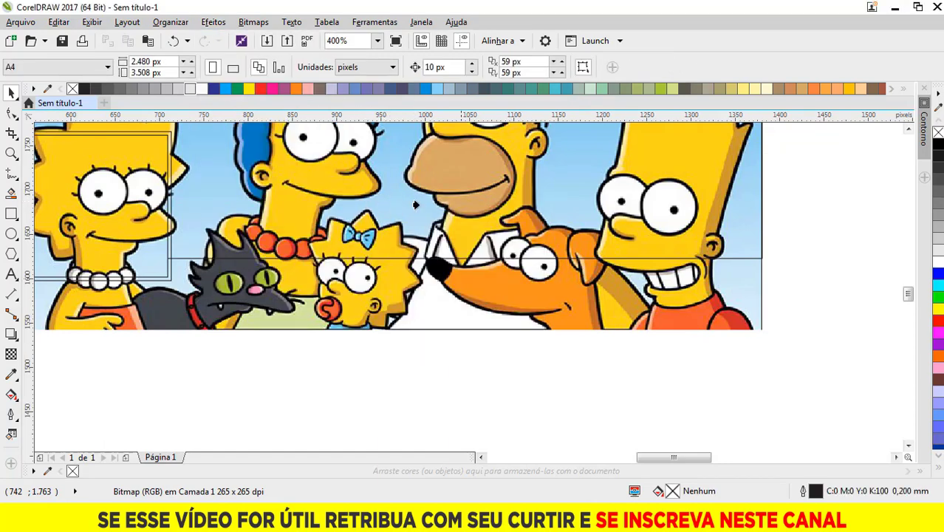
{"action": "left_click", "coordinate": [384, 201]}
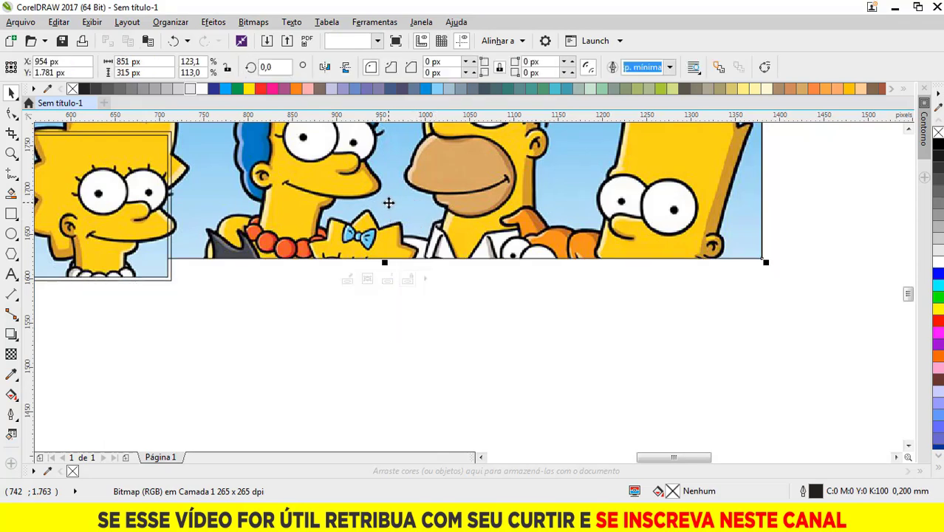
{"action": "scroll", "coordinate": [294, 321], "scroll_direction": "down", "scroll_amount": 2}
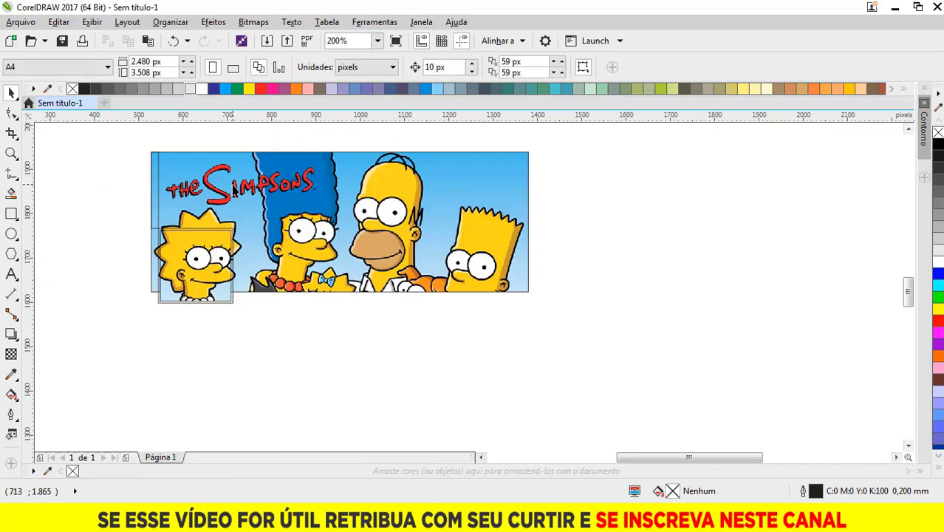
{"action": "left_click_drag", "start_coordinate": [233, 190], "coordinate": [494, 290]}
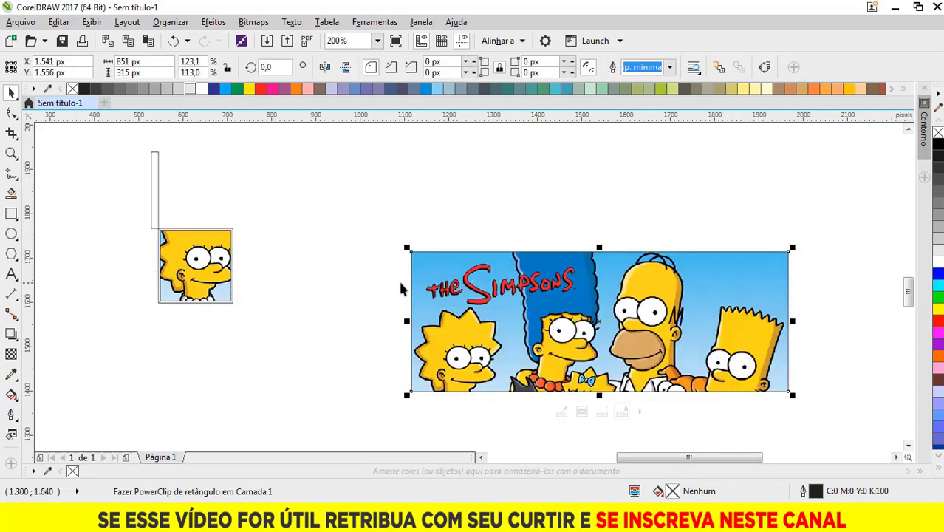
Move the banner up and left, then open and cancel the Export dialog.
{"action": "left_click_drag", "start_coordinate": [419, 298], "coordinate": [367, 217]}
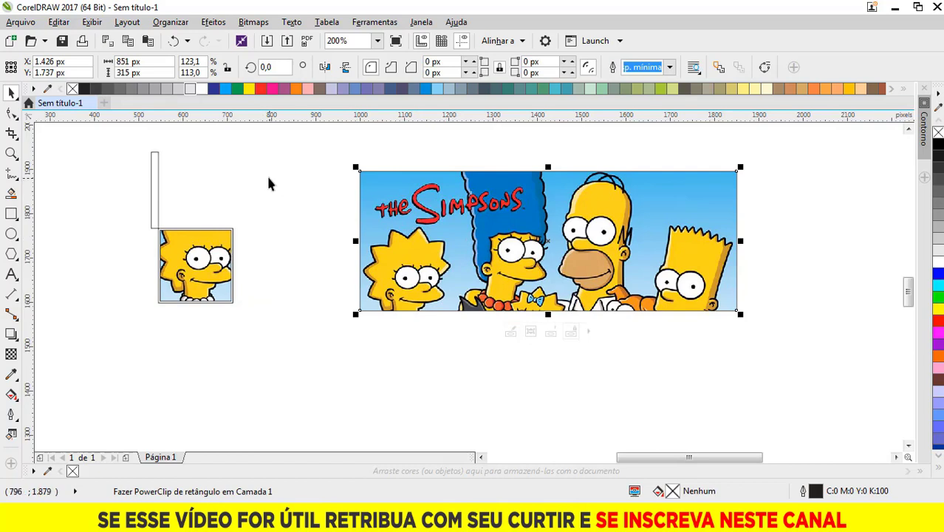
{"action": "key", "text": "ctrl+e"}
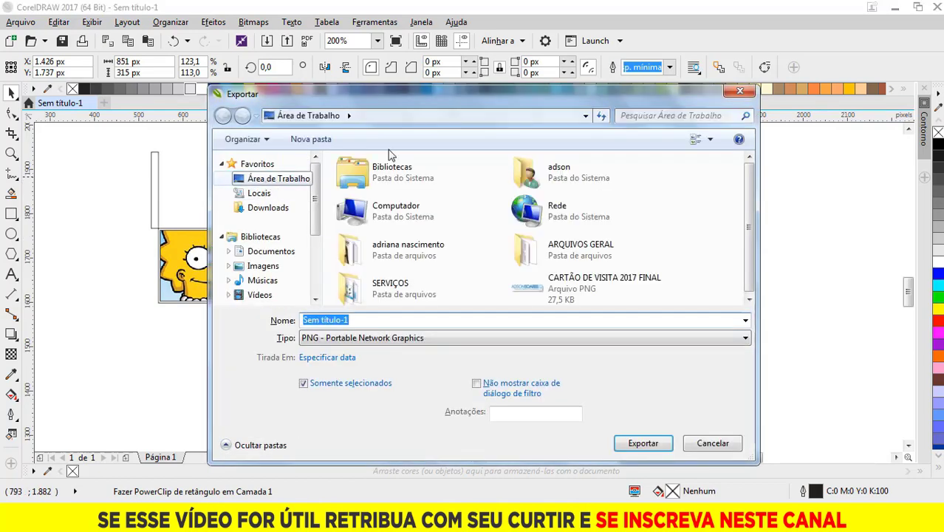
{"action": "left_click", "coordinate": [744, 91]}
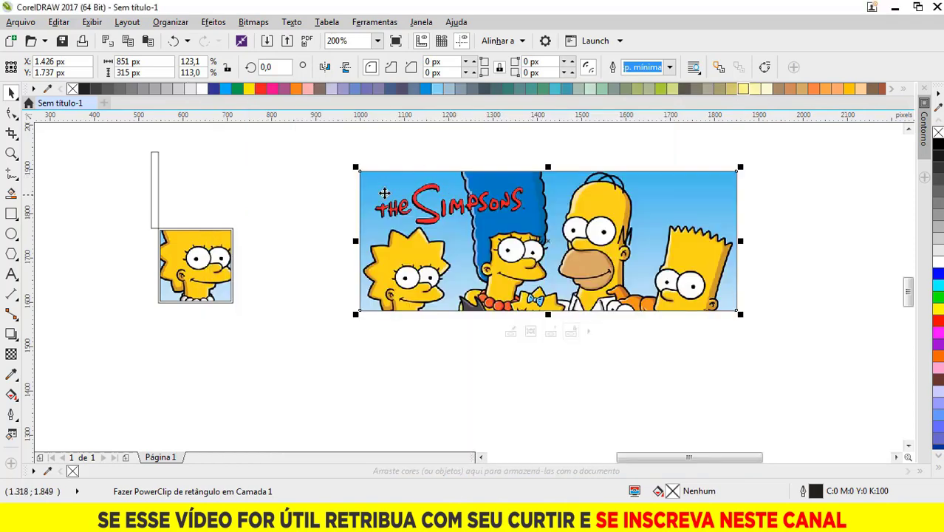
Zoom in and set the banner's outline to no colour, removing the black border.
{"action": "scroll", "coordinate": [364, 207], "scroll_direction": "up", "scroll_amount": 2}
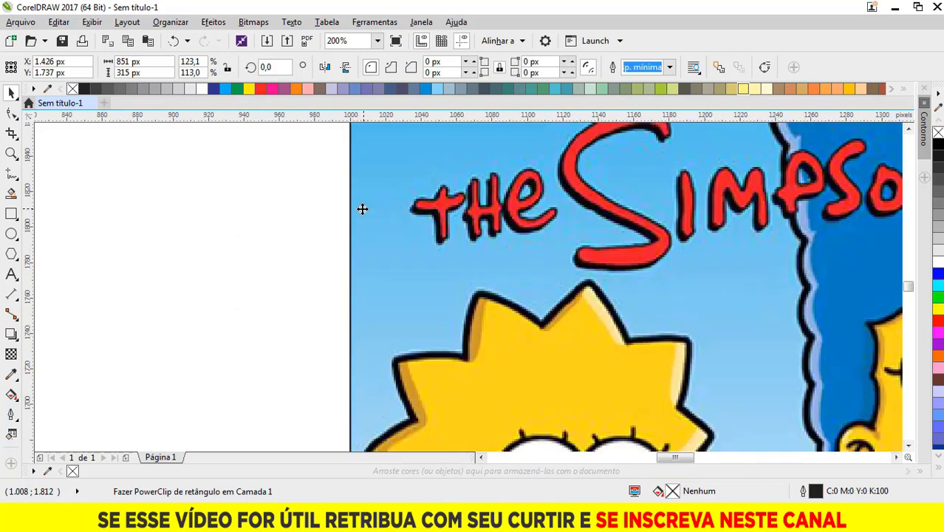
{"action": "scroll", "coordinate": [363, 209], "scroll_direction": "up", "scroll_amount": 2}
{"action": "scroll", "coordinate": [345, 194], "scroll_direction": "down", "scroll_amount": 3}
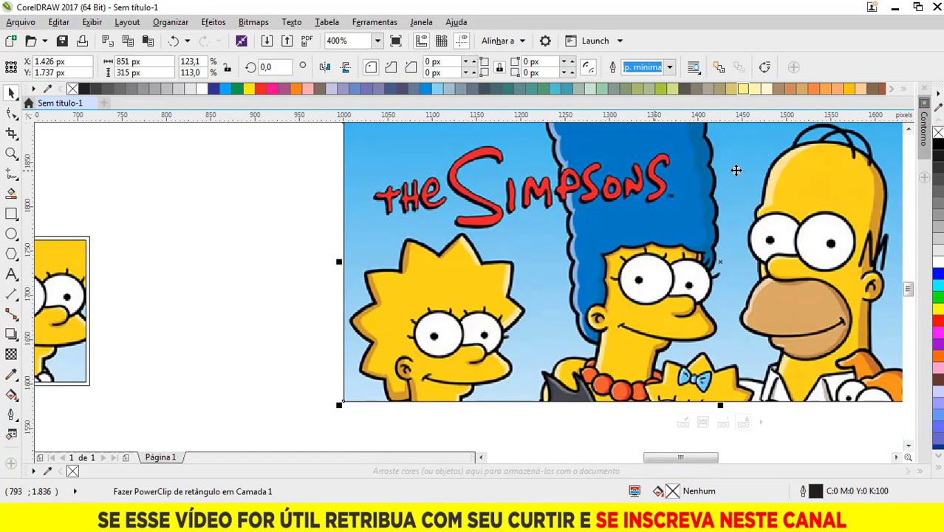
{"action": "right_click", "coordinate": [939, 135]}
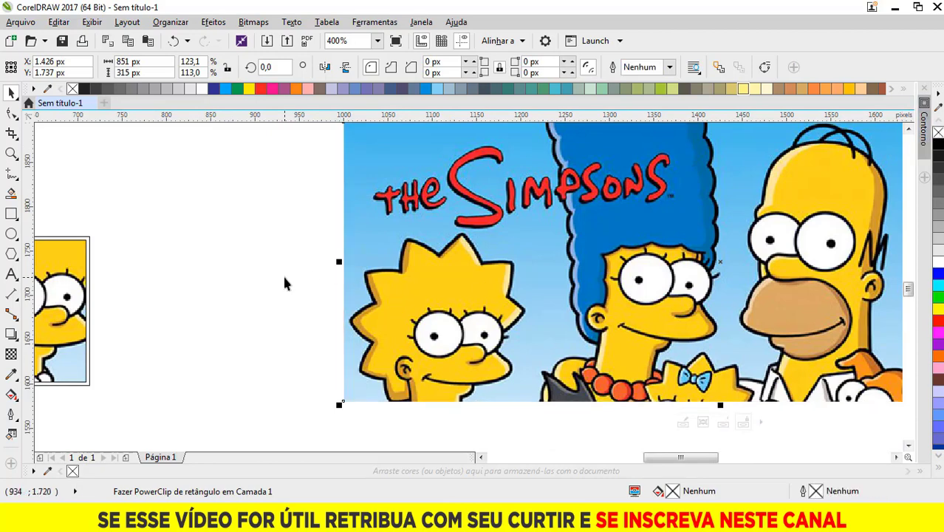
{"action": "scroll", "coordinate": [295, 275], "scroll_direction": "down", "scroll_amount": 1}
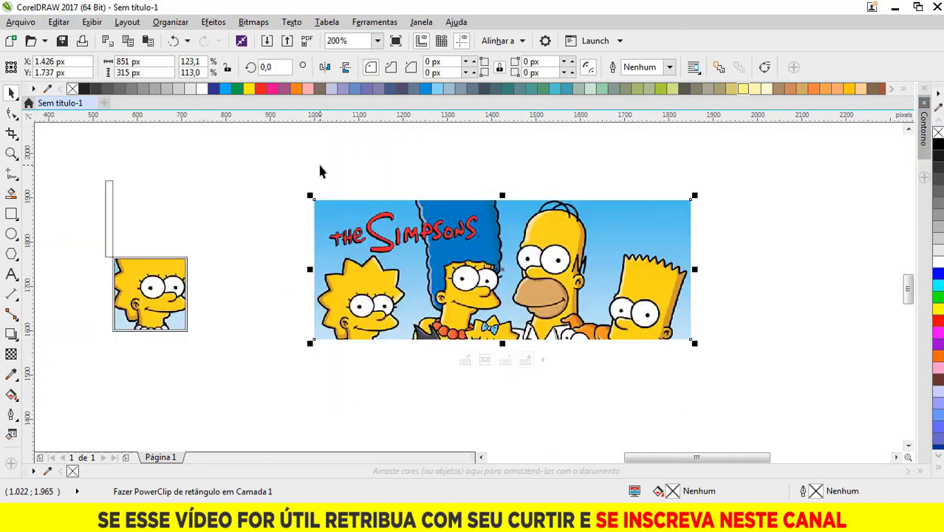
Export the Simpsons banner to the Desktop as an 851 × 315 px PNG.
{"action": "key", "text": "ctrl+e"}
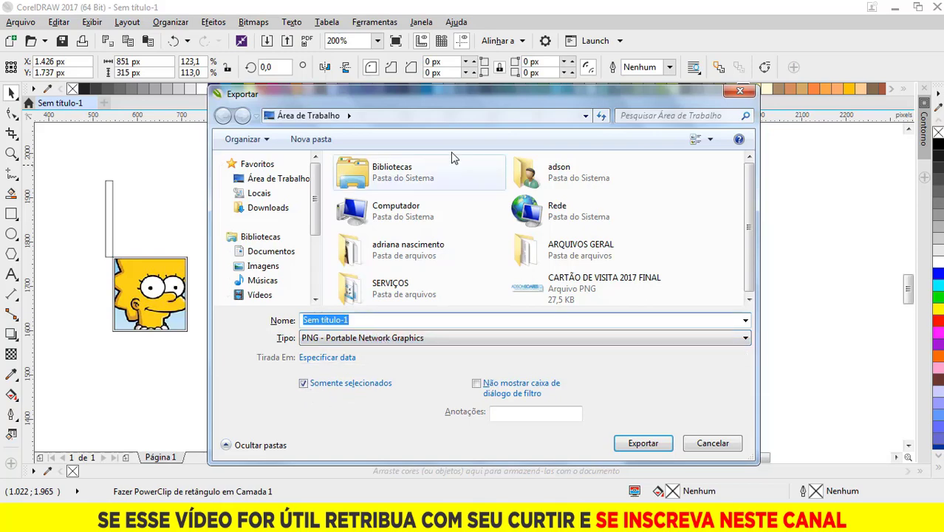
{"action": "mouse_move", "coordinate": [479, 103]}
{"action": "left_mouse_down"}
{"action": "mouse_move", "coordinate": [303, 130]}
{"action": "mouse_move", "coordinate": [513, 92]}
{"action": "left_mouse_up"}
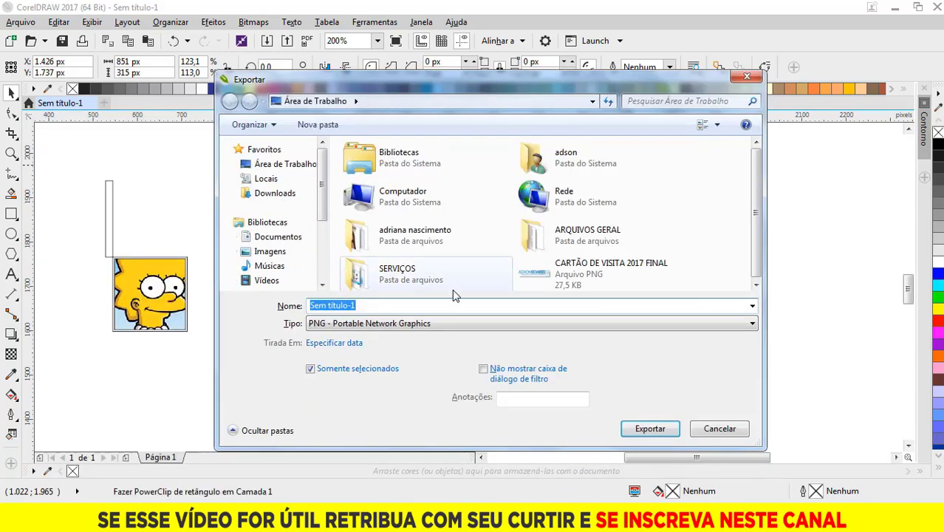
{"action": "left_click", "coordinate": [640, 434]}
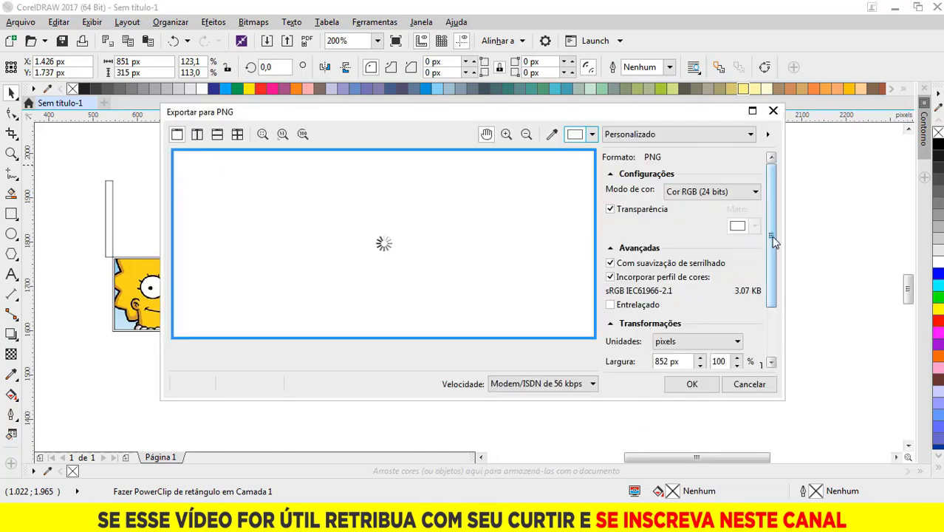
{"action": "left_click_drag", "start_coordinate": [772, 239], "coordinate": [772, 294]}
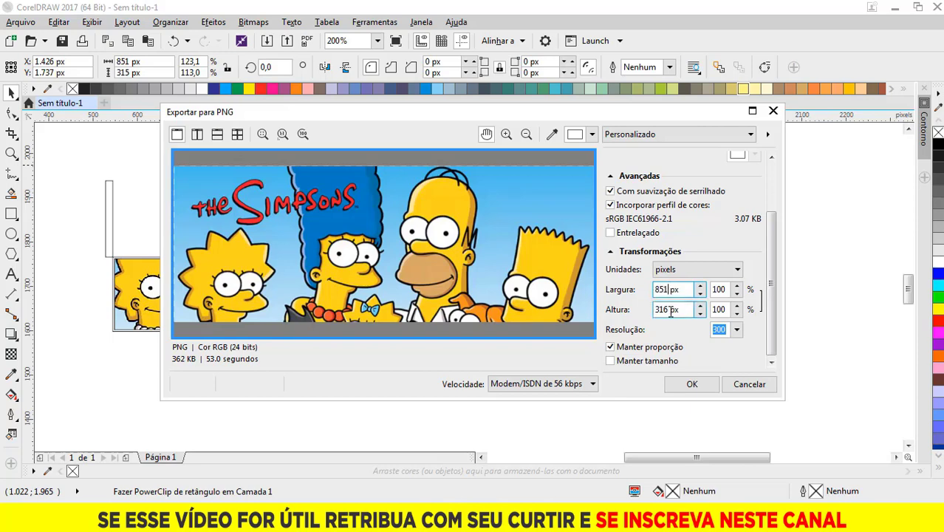
{"action": "left_click", "coordinate": [668, 310]}
{"action": "type", "text": "315"}
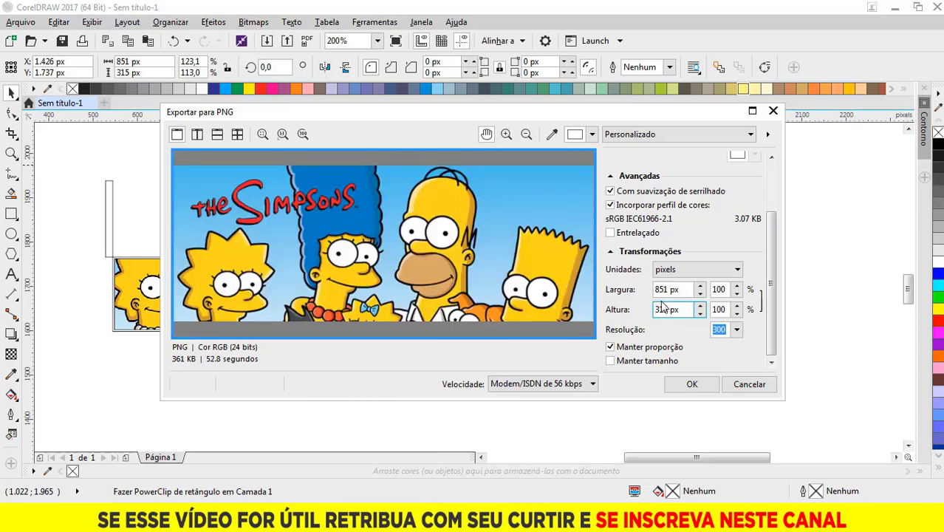
{"action": "left_click", "coordinate": [683, 386]}
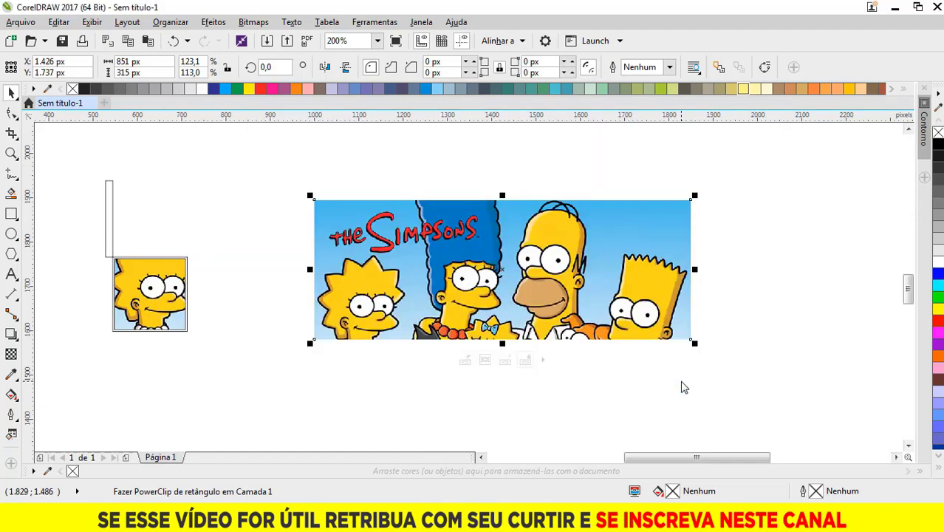
Move Lisa's square picture above its old frame and remove its outline.
{"action": "left_click", "coordinate": [684, 387]}
{"action": "left_click", "coordinate": [162, 314]}
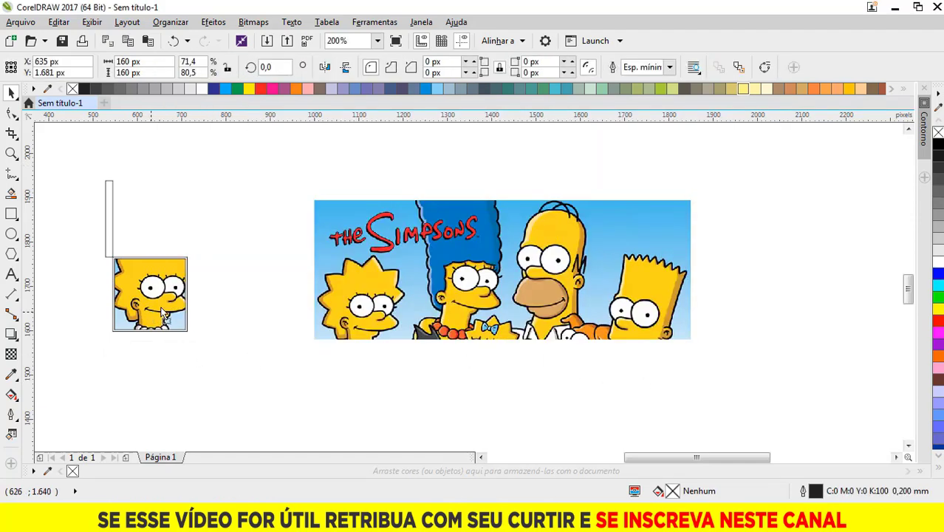
{"action": "left_click_drag", "start_coordinate": [162, 314], "coordinate": [250, 201]}
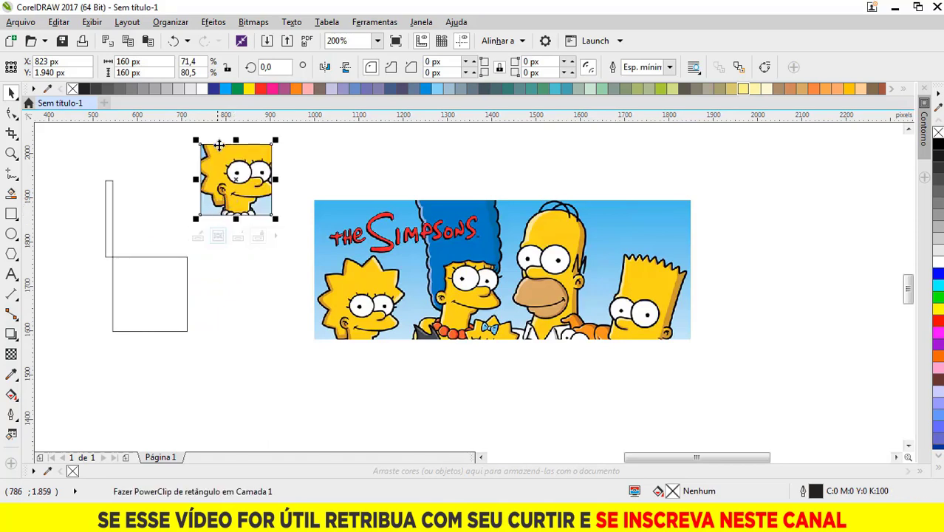
{"action": "scroll", "coordinate": [219, 145], "scroll_direction": "up", "scroll_amount": 1}
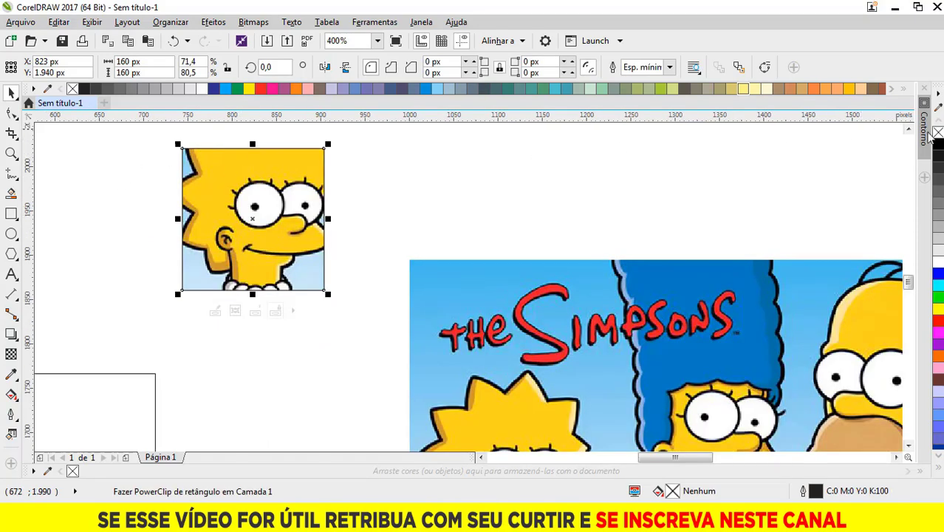
{"action": "right_click", "coordinate": [938, 133]}
{"action": "double_click", "coordinate": [937, 133]}
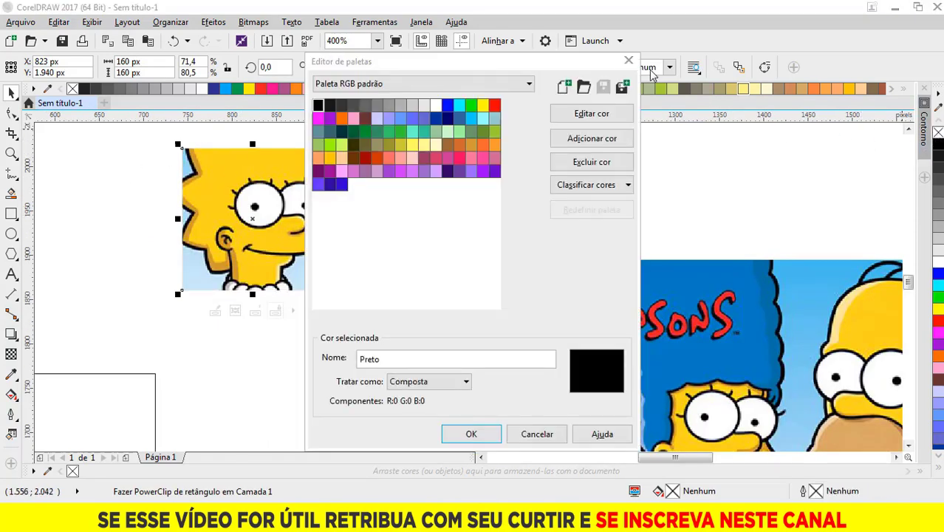
{"action": "left_click", "coordinate": [629, 59]}
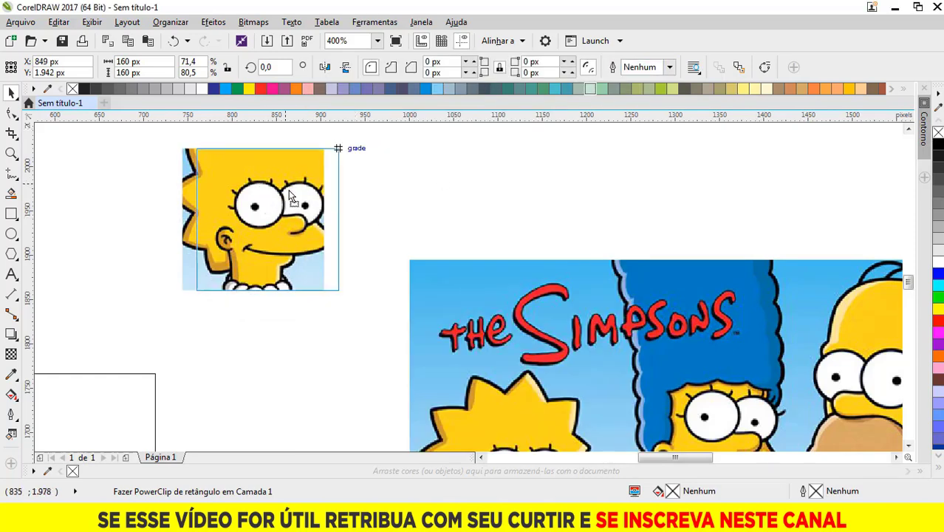
{"action": "left_click_drag", "start_coordinate": [291, 196], "coordinate": [286, 198]}
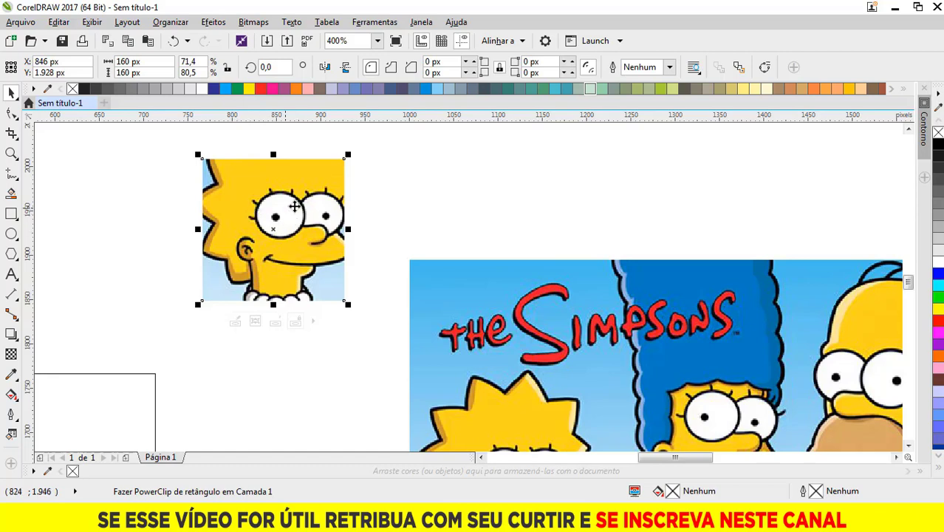
Resize the Lisa square to 180 × 180 px in the property bar.
{"action": "left_click", "coordinate": [153, 62]}
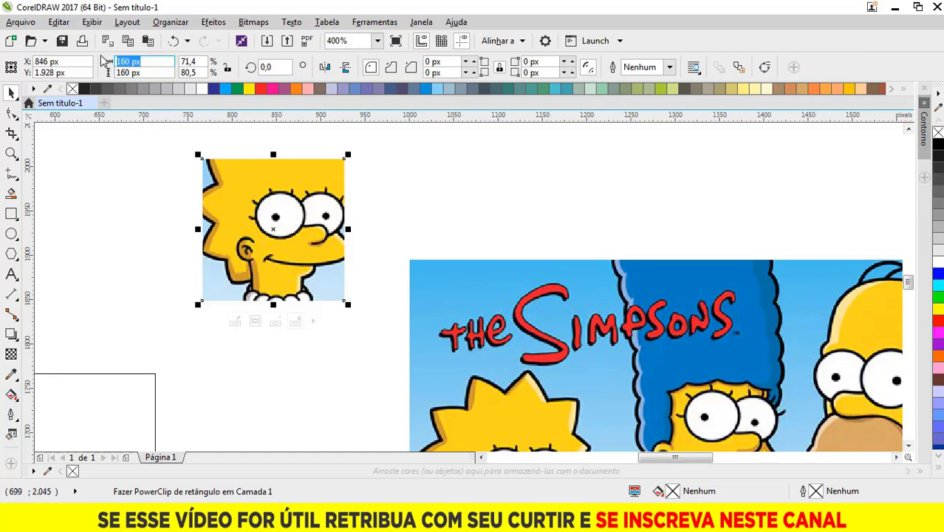
{"action": "type", "text": "180"}
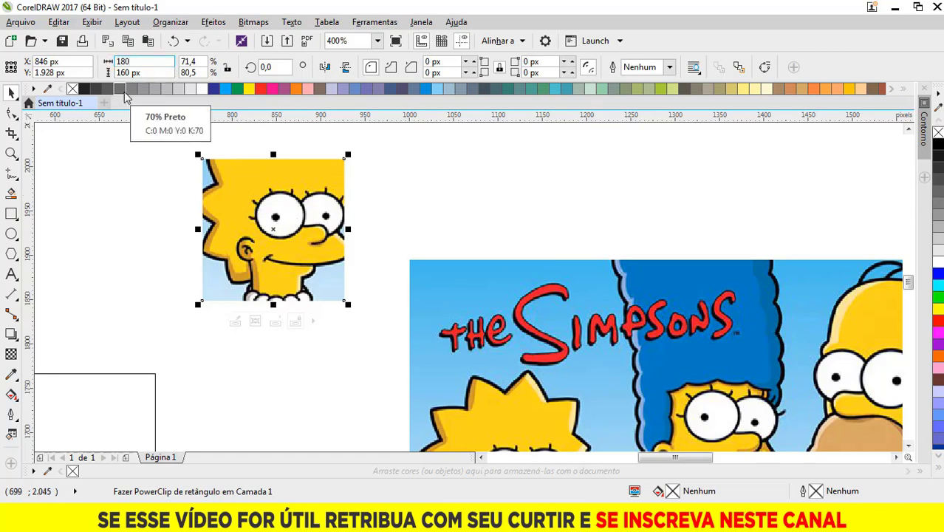
{"action": "key", "text": "Tab"}
{"action": "type", "text": "1"}
{"action": "key", "text": "Return"}
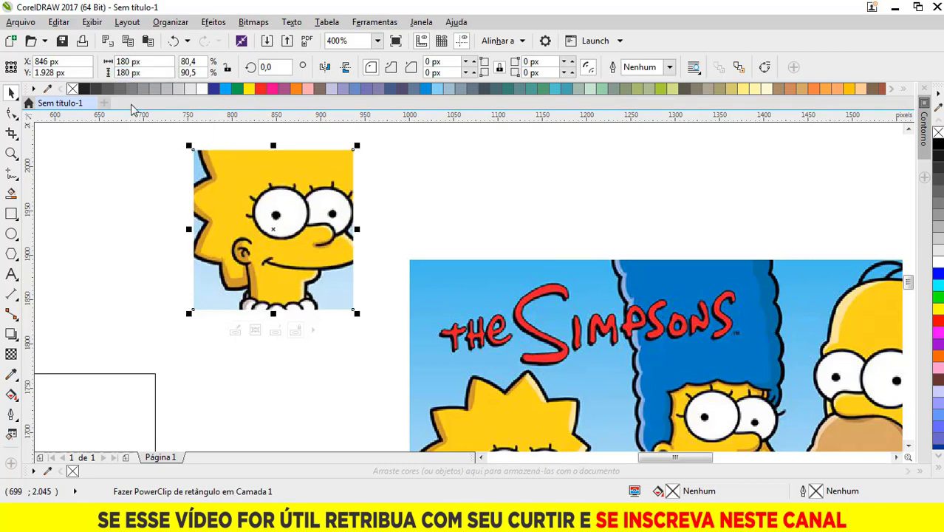
Export the Lisa square as a 180 × 180 px PNG named '01'.
{"action": "key", "text": "ctrl+e"}
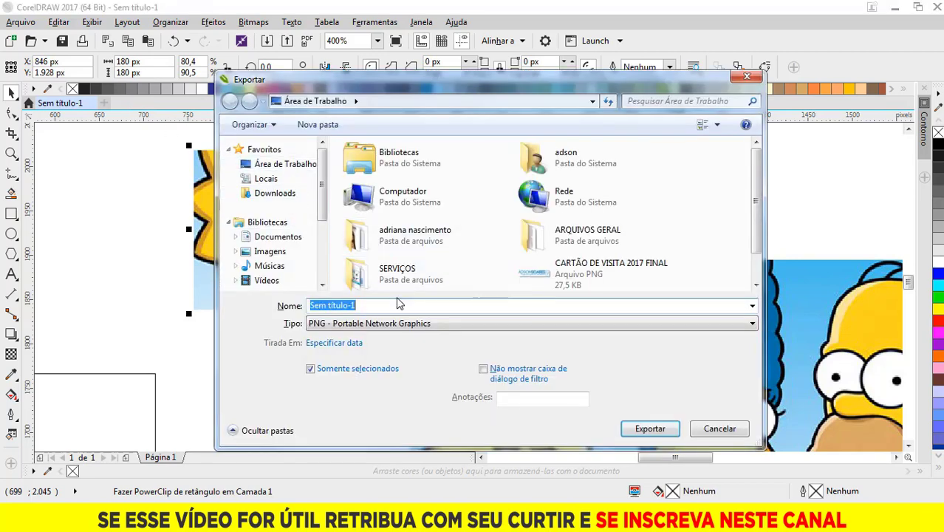
{"action": "type", "text": "01"}
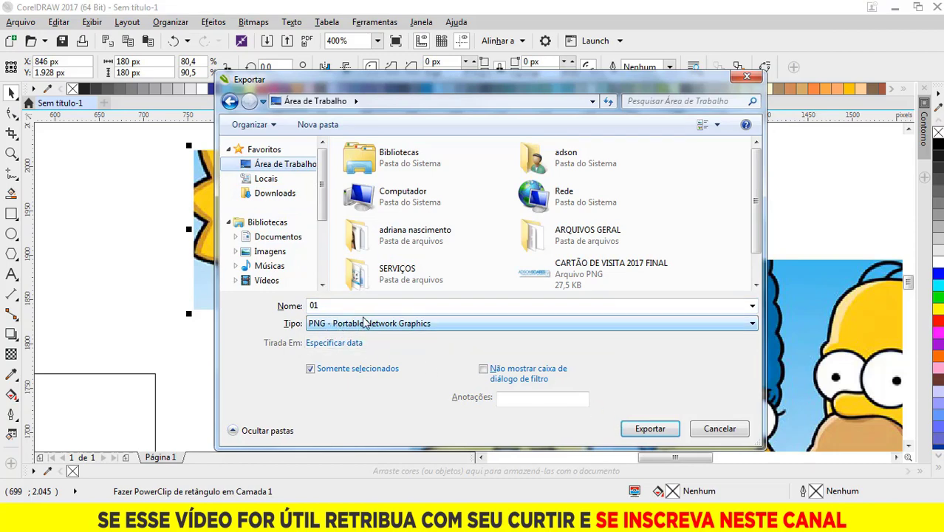
{"action": "left_click", "coordinate": [370, 324]}
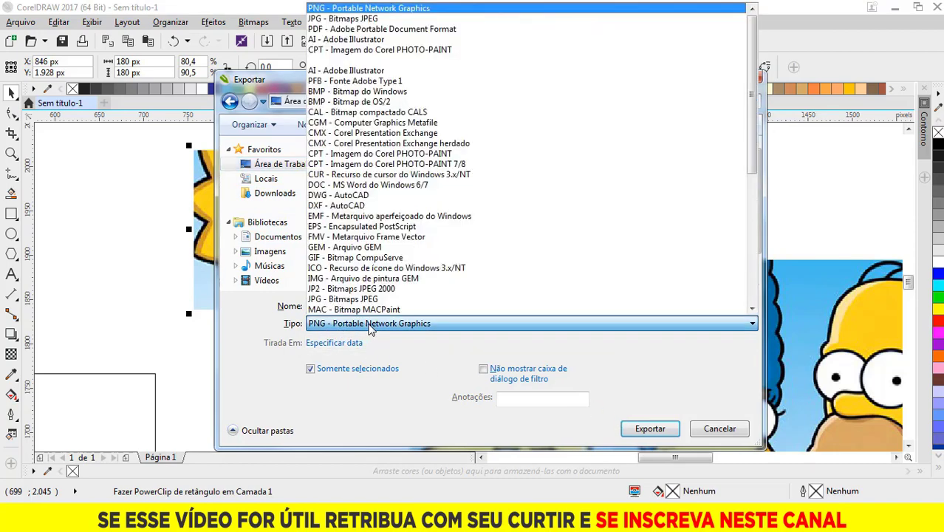
{"action": "left_click", "coordinate": [370, 324]}
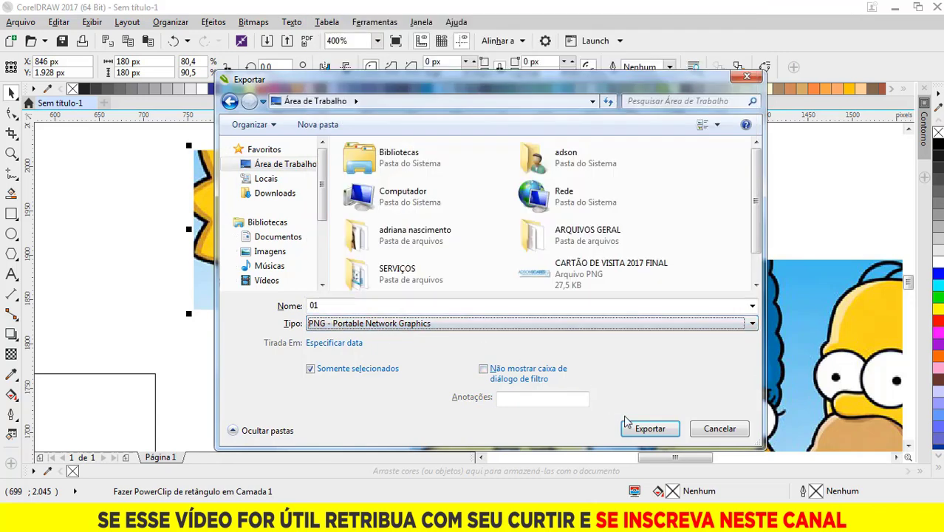
{"action": "left_click", "coordinate": [635, 430]}
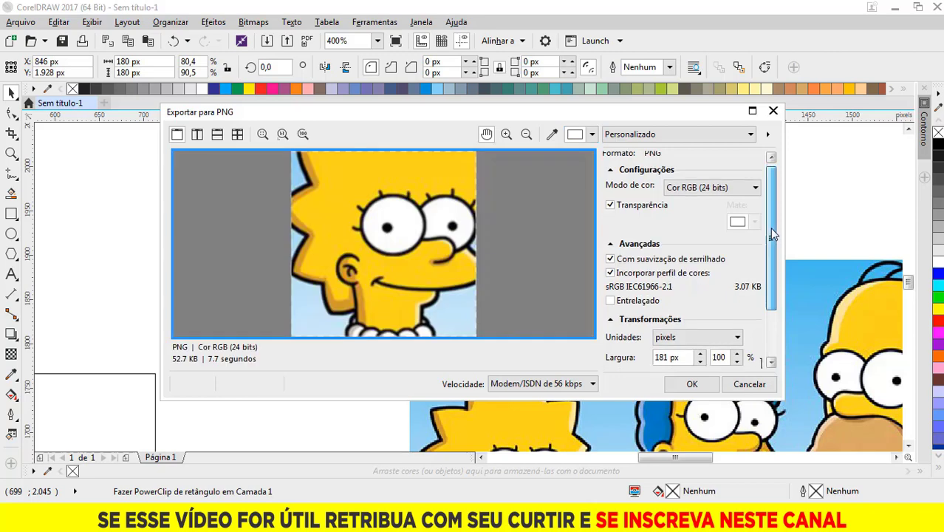
{"action": "left_click_drag", "start_coordinate": [773, 230], "coordinate": [773, 268]}
{"action": "left_click", "coordinate": [667, 307]}
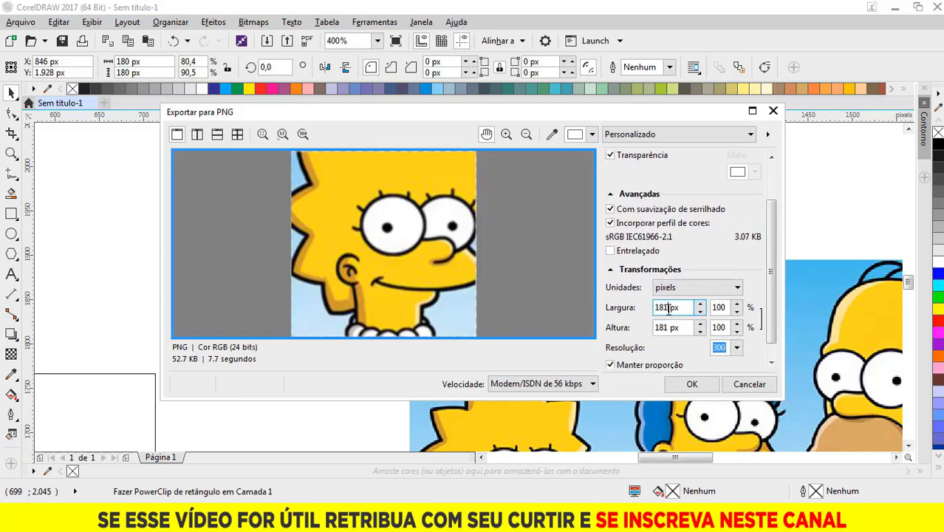
{"action": "key", "text": "BackSpace"}
{"action": "left_click", "coordinate": [669, 327]}
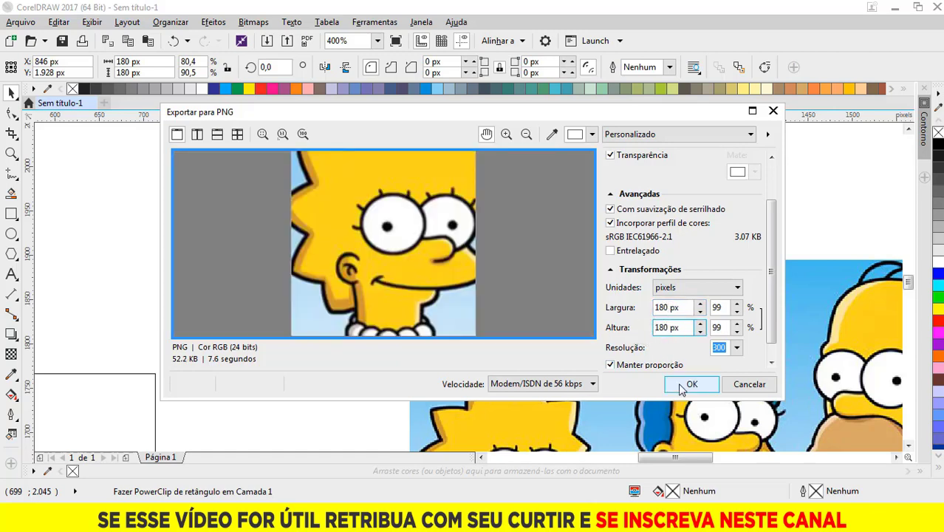
{"action": "left_click", "coordinate": [681, 389]}
Show the desktop and rearrange the 'os simpsons', 'Sem título-1' and '01' icons.
{"action": "left_click", "coordinate": [942, 497]}
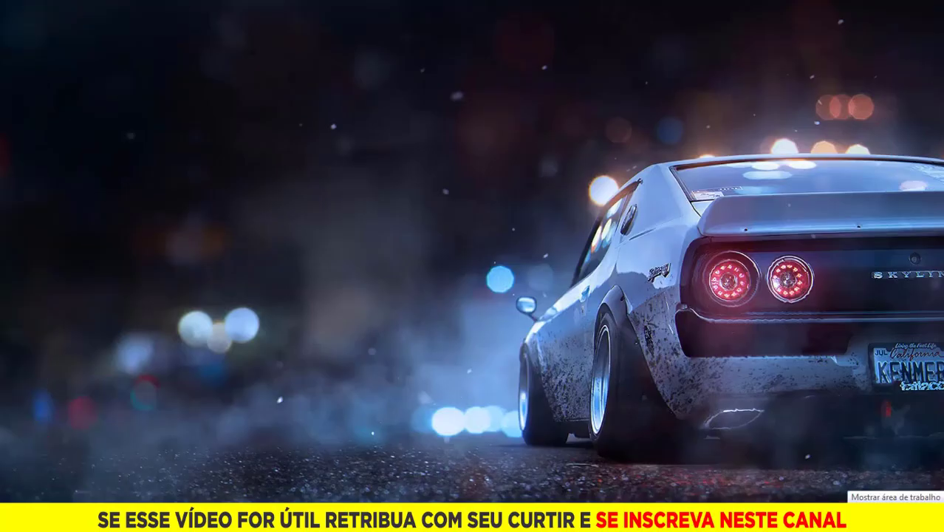
{"action": "left_click_drag", "start_coordinate": [113, 403], "coordinate": [270, 255]}
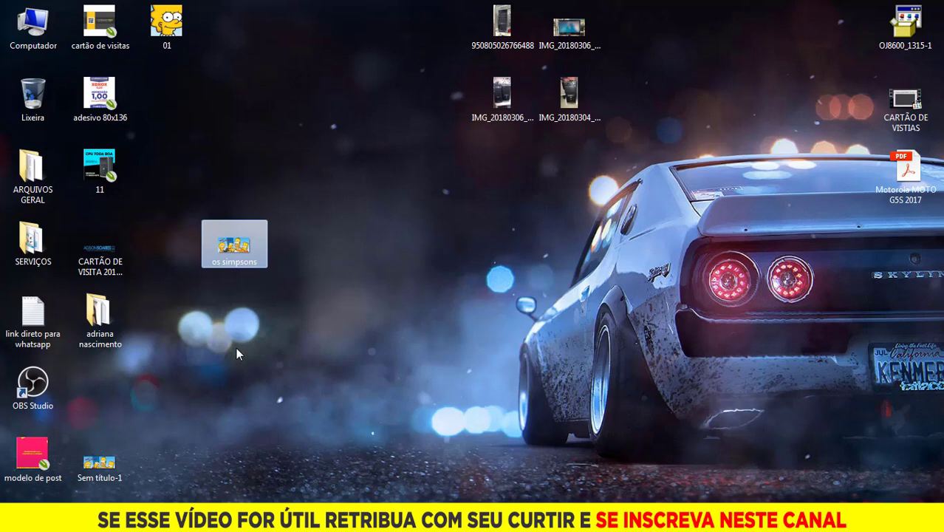
{"action": "left_click_drag", "start_coordinate": [216, 253], "coordinate": [101, 399]}
{"action": "left_click_drag", "start_coordinate": [103, 466], "coordinate": [370, 255]}
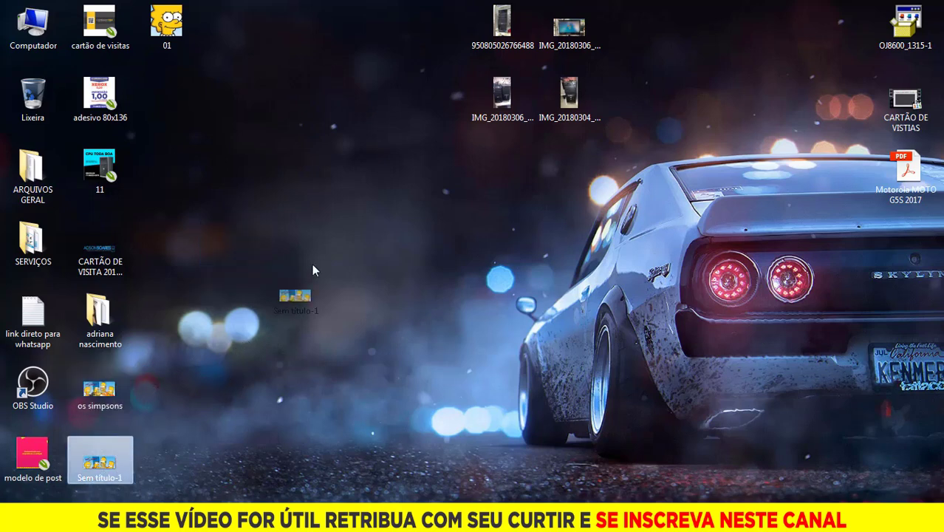
{"action": "left_click_drag", "start_coordinate": [177, 37], "coordinate": [364, 191]}
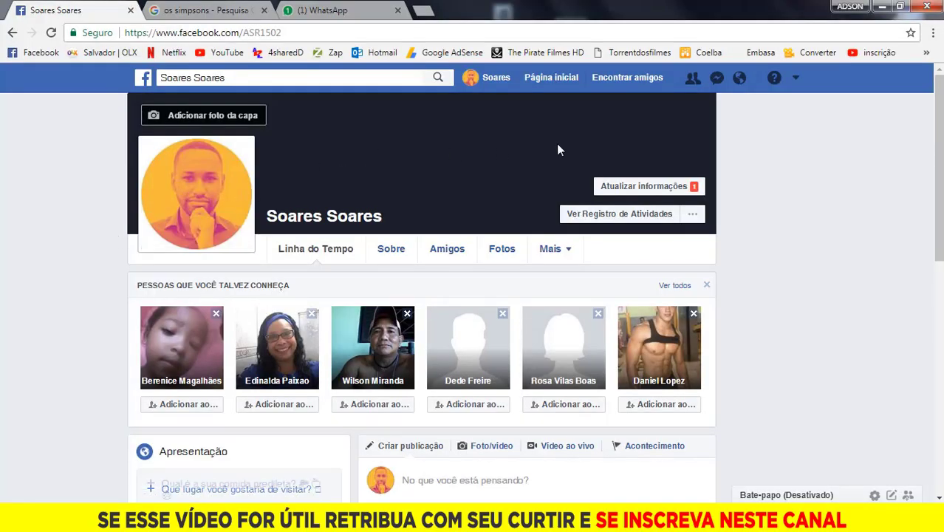
Upload the 'Sem título-1' banner as the Facebook cover photo and save the change.
{"action": "left_click", "coordinate": [253, 124]}
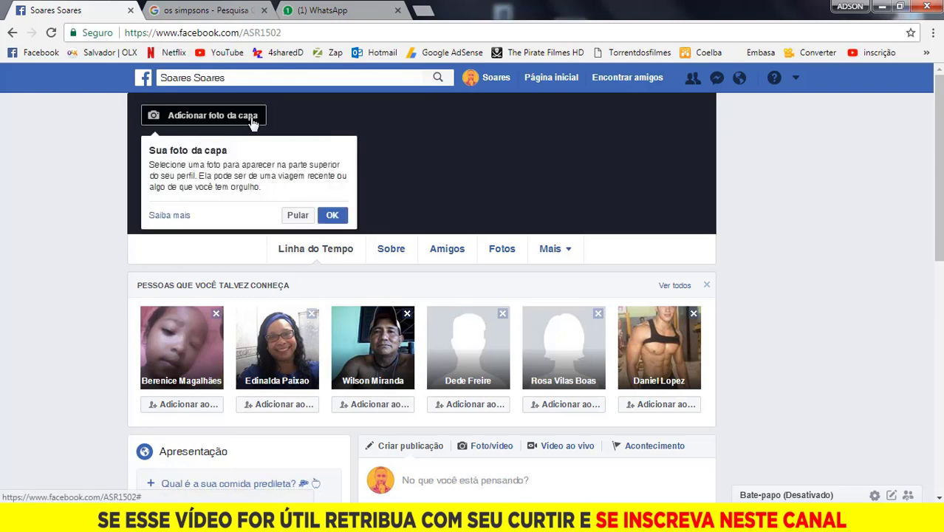
{"action": "left_click", "coordinate": [332, 216]}
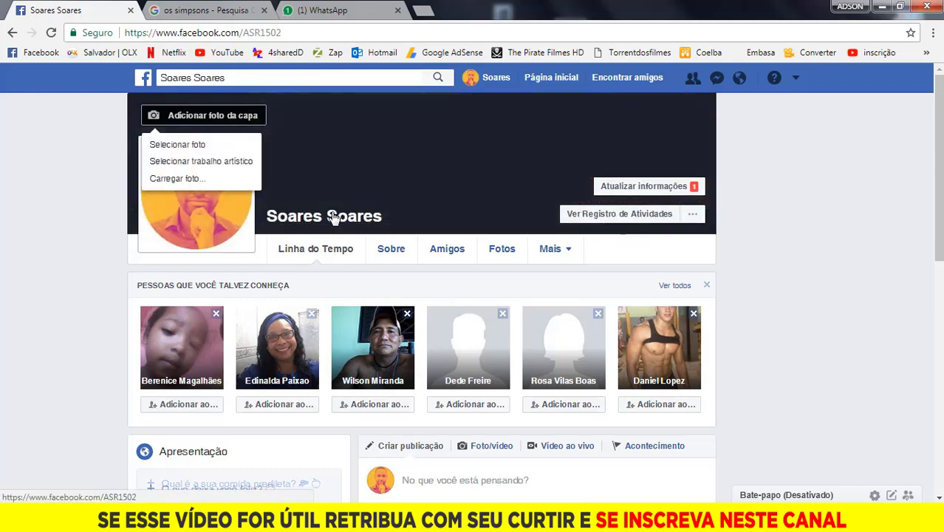
{"action": "left_click", "coordinate": [193, 179]}
{"action": "left_click", "coordinate": [658, 451]}
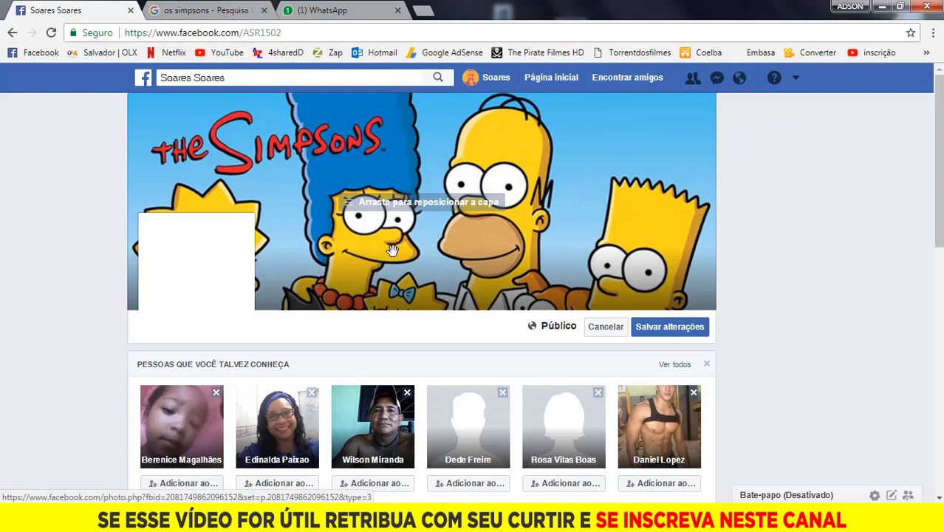
{"action": "left_click", "coordinate": [678, 331]}
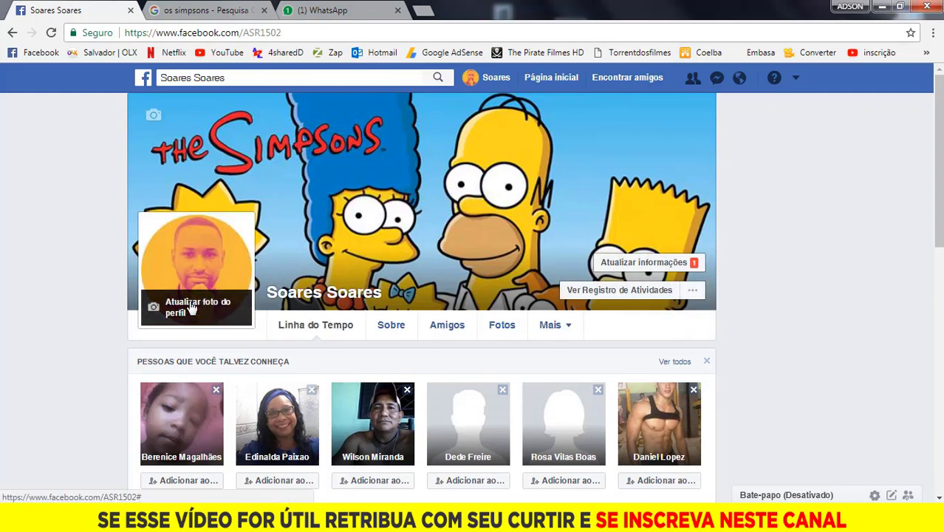
Upload '01.png' with the Lisa image and save it as the Facebook profile picture.
{"action": "left_click", "coordinate": [190, 310]}
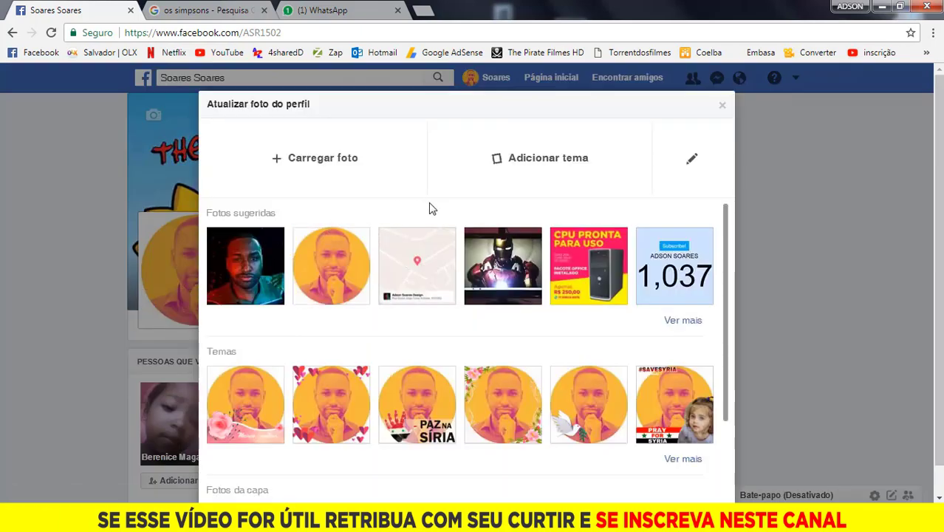
{"action": "left_click", "coordinate": [337, 167]}
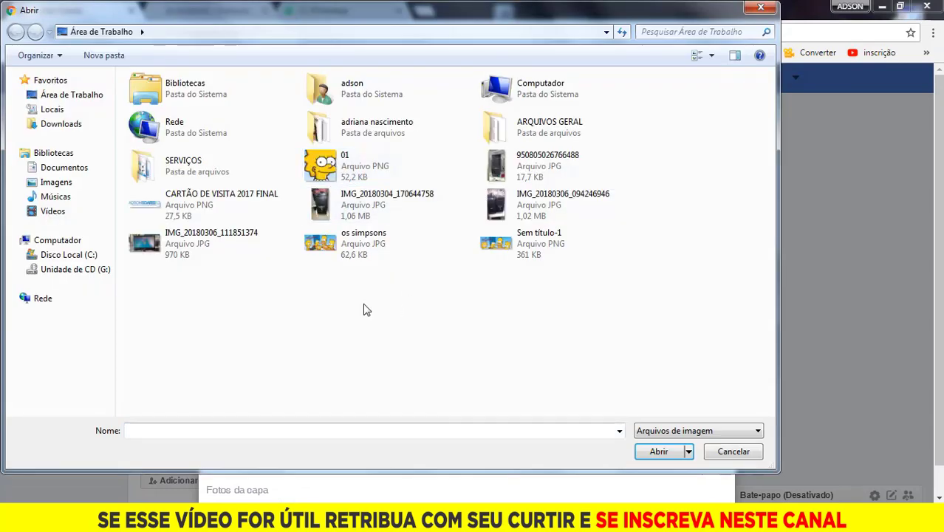
{"action": "left_click", "coordinate": [332, 168]}
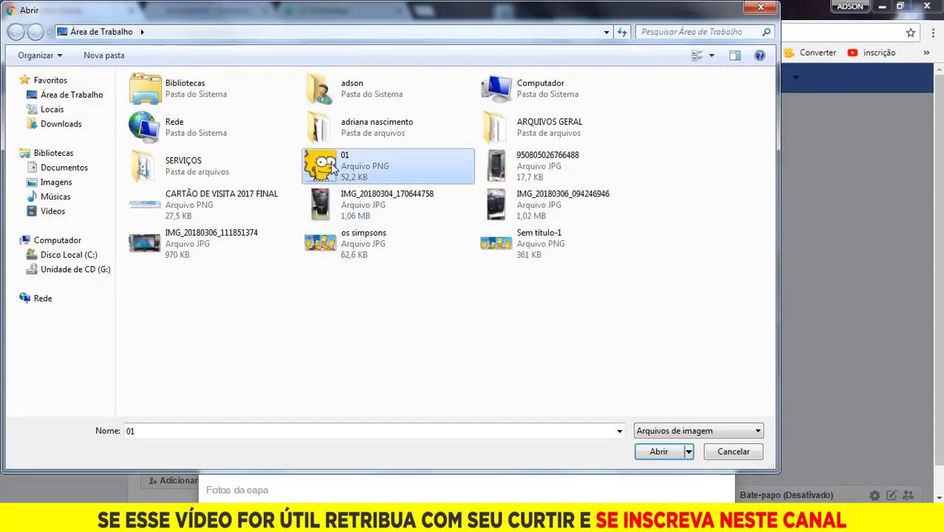
{"action": "left_click", "coordinate": [658, 451]}
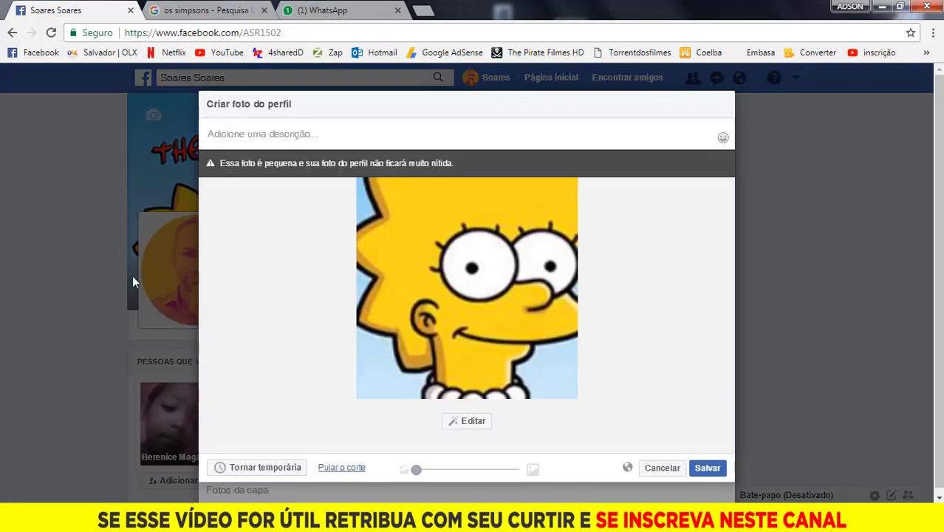
{"action": "left_click", "coordinate": [415, 468]}
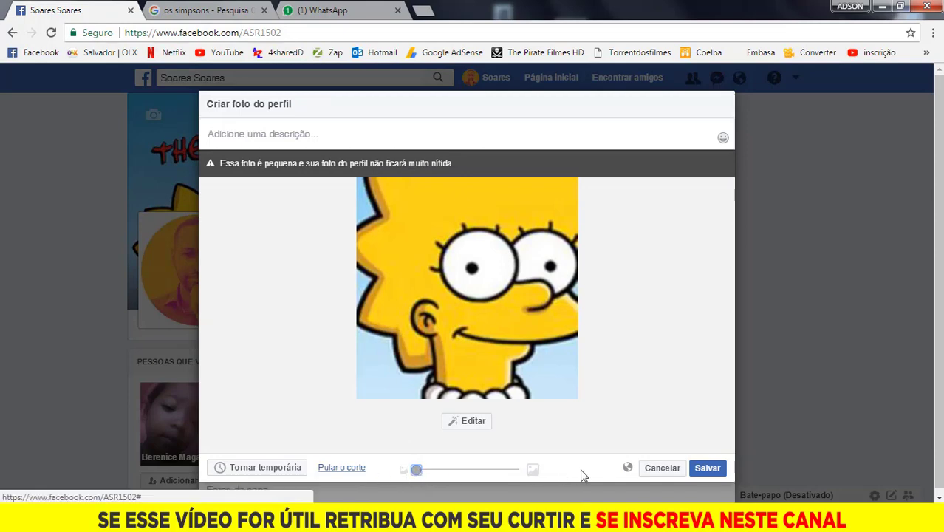
{"action": "left_click", "coordinate": [711, 469]}
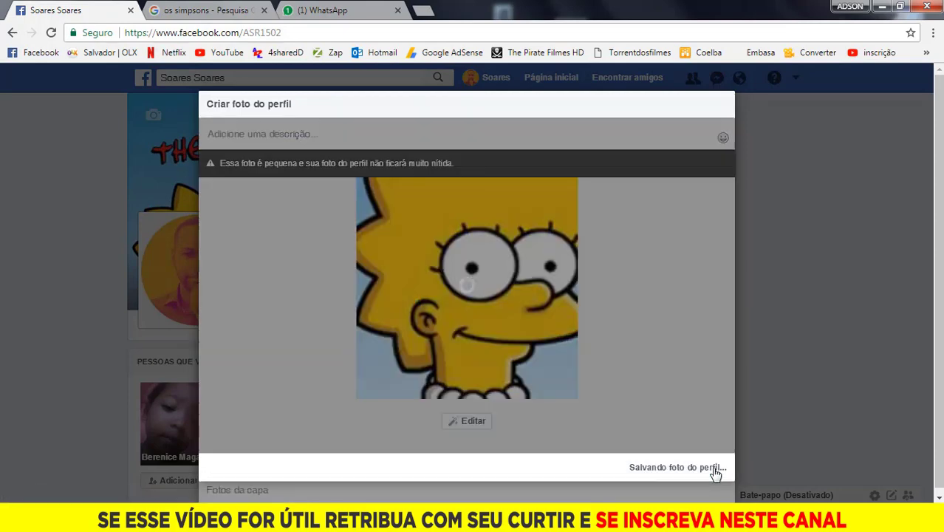